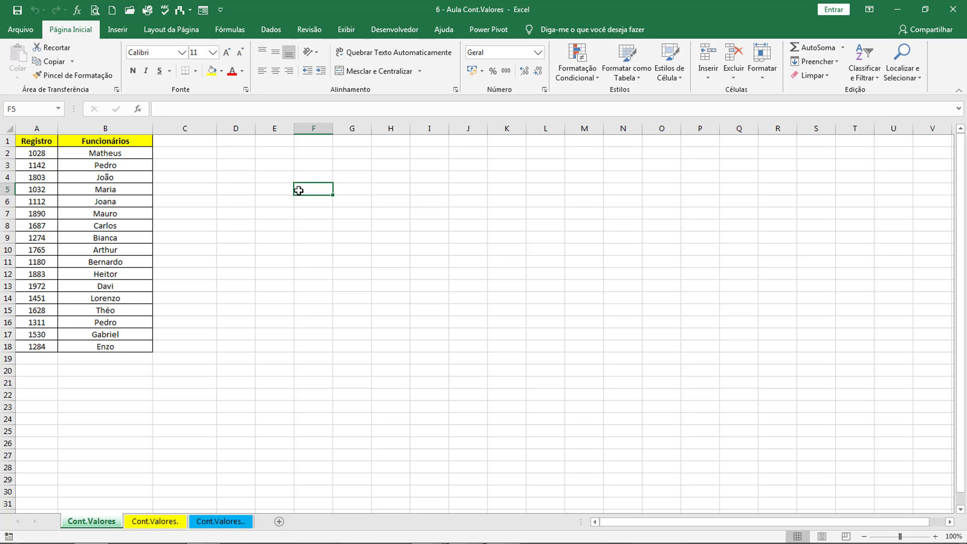
pyautogui.click(276, 188)
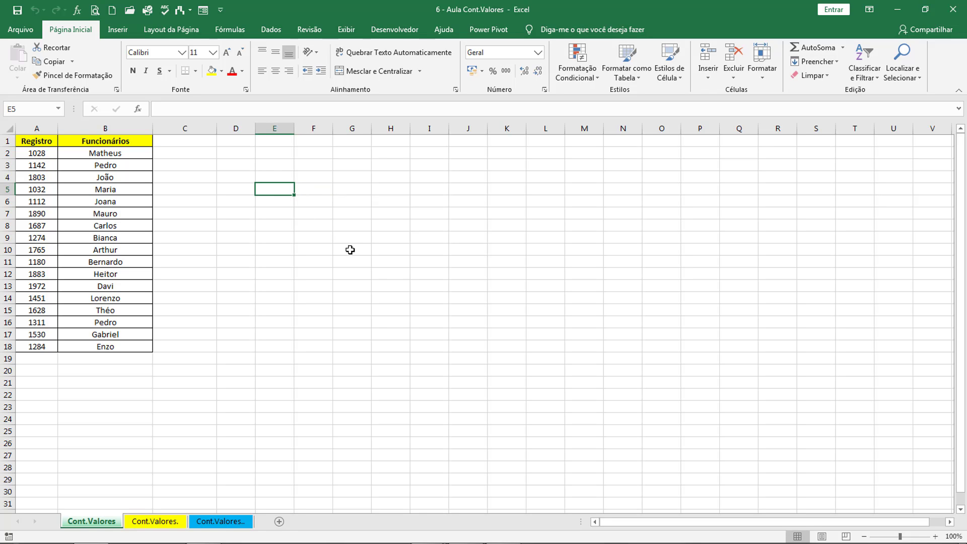
pyautogui.write('=cont.')
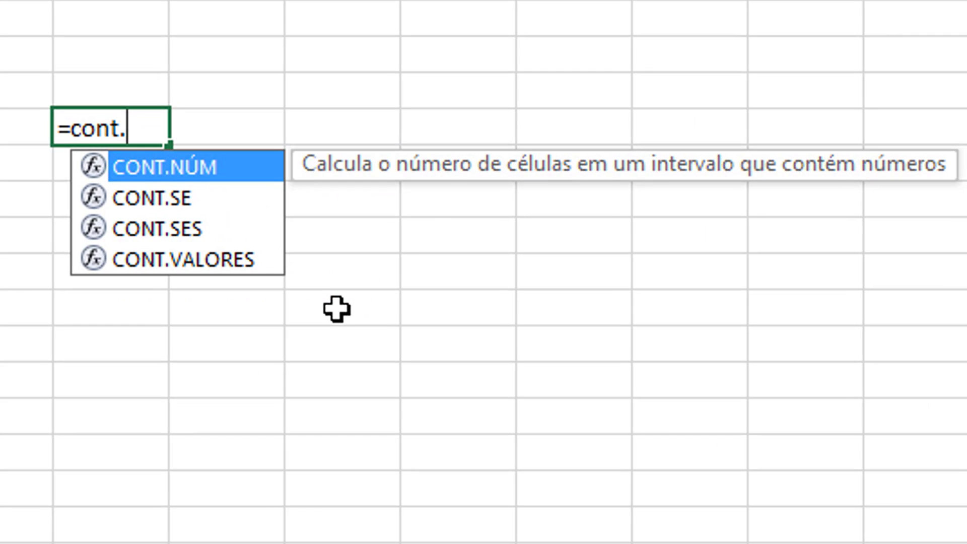
pyautogui.doubleClick(183, 263)
pyautogui.press('BackSpace')
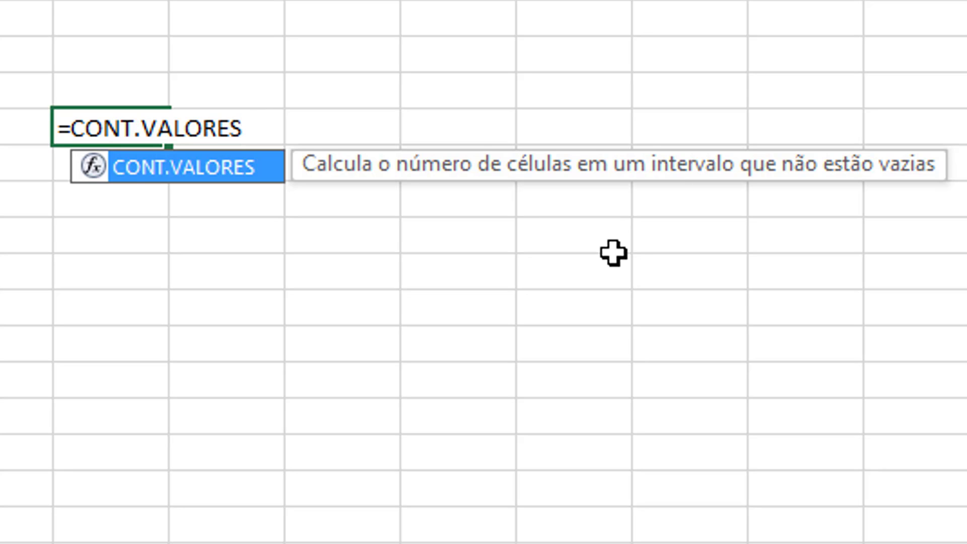
pyautogui.press('Escape')
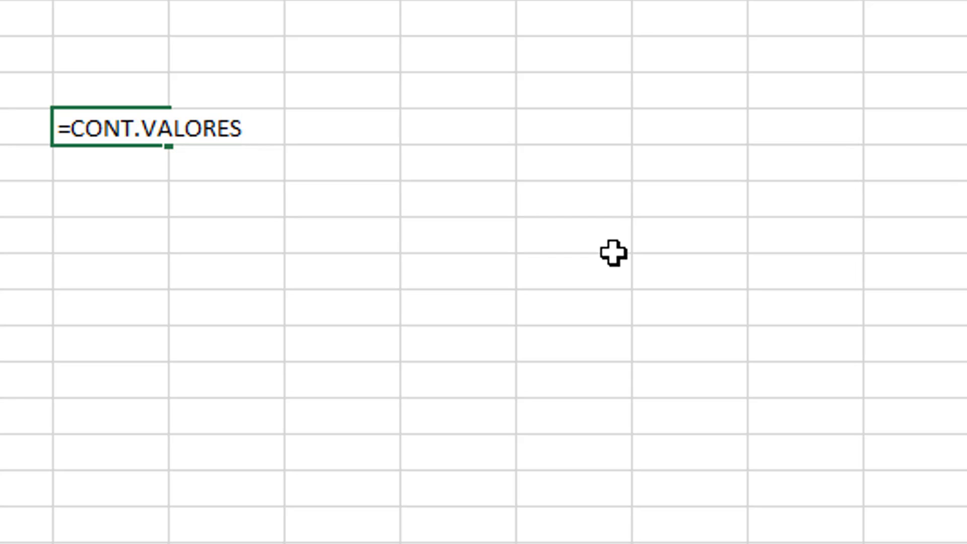
pyautogui.press('BackSpace')
pyautogui.press('BackSpace')
pyautogui.press('BackSpace')
pyautogui.press('BackSpace')
pyautogui.press('BackSpace')
pyautogui.press('BackSpace')
pyautogui.press('BackSpace')
pyautogui.press('BackSpace')
pyautogui.press('BackSpace')
pyautogui.press('BackSpace')
pyautogui.press('BackSpace')
pyautogui.press('BackSpace')
pyautogui.press('BackSpace')
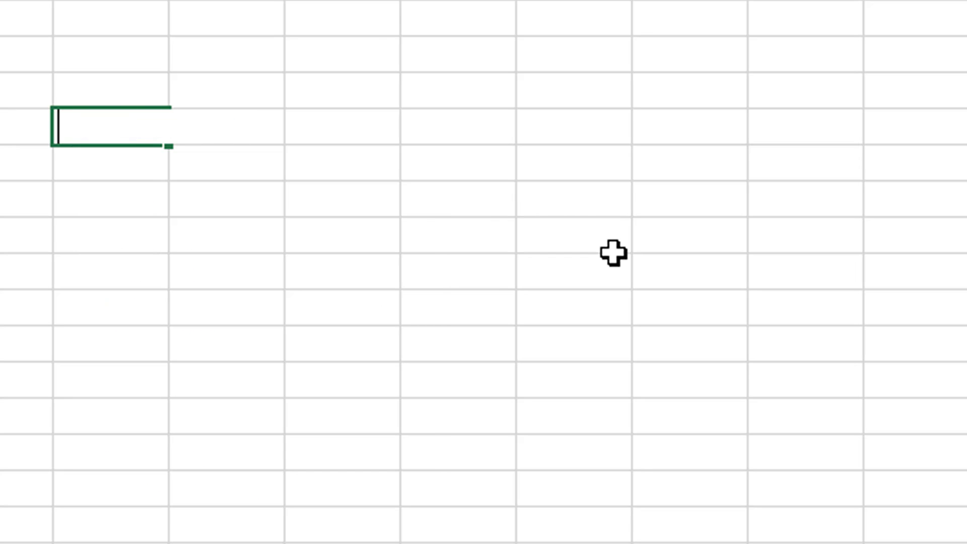
pyautogui.press('Return')
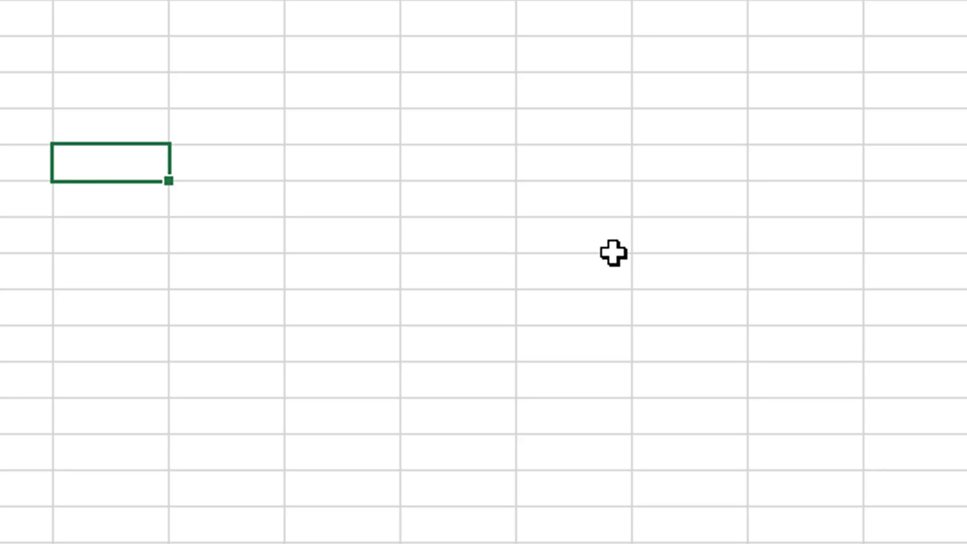
# Enter the values 0,5, 1 and 0,25 in cells E6 to E8
pyautogui.write('0,5')
pyautogui.press('Return')
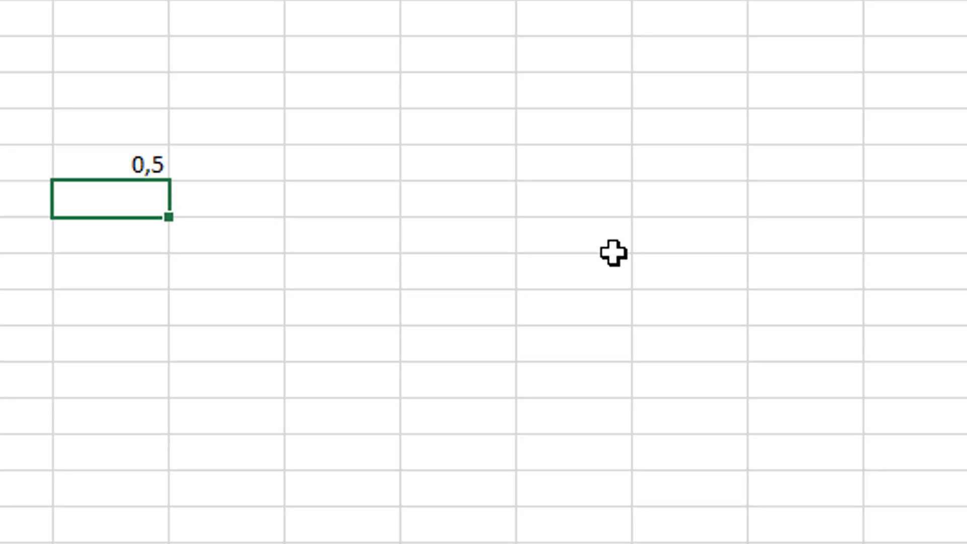
pyautogui.write('1')
pyautogui.press('Return')
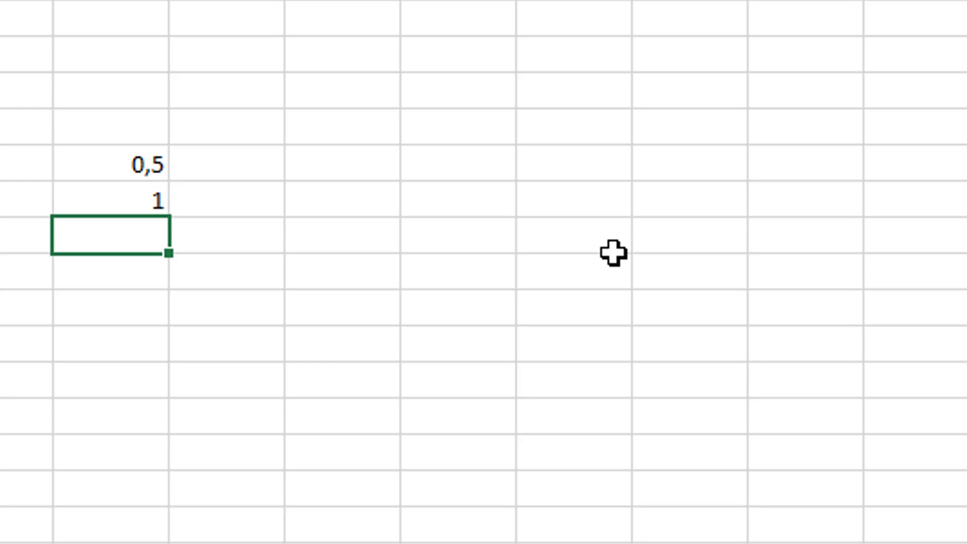
pyautogui.write('0,25')
pyautogui.press('Return')
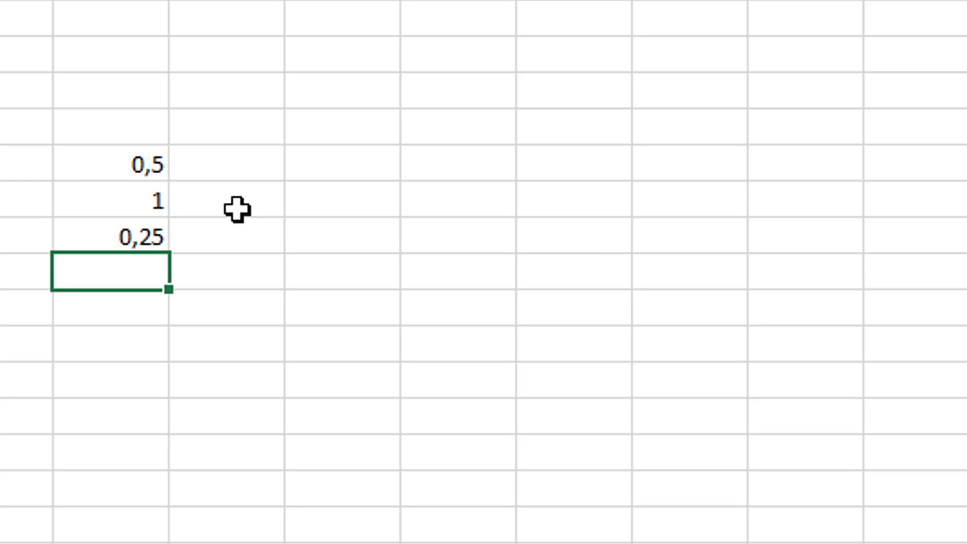
# Format the three values in E6:E8 as currency in R$
pyautogui.click(136, 191)
pyautogui.moveTo(136, 192); pyautogui.dragTo(146, 218)
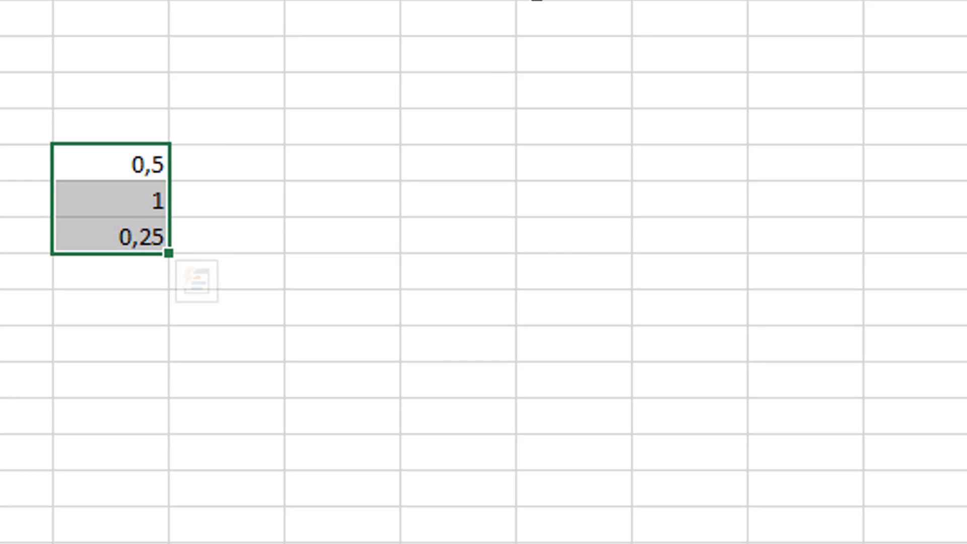
pyautogui.hotkey('ctrl', 'shift', '4')
pyautogui.click(329, 246)
pyautogui.click(136, 167)
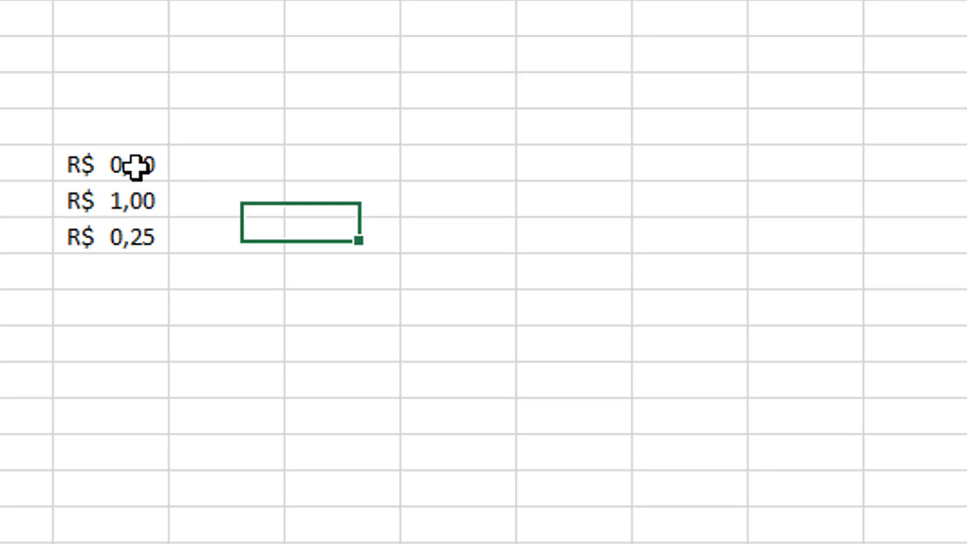
pyautogui.click(145, 201)
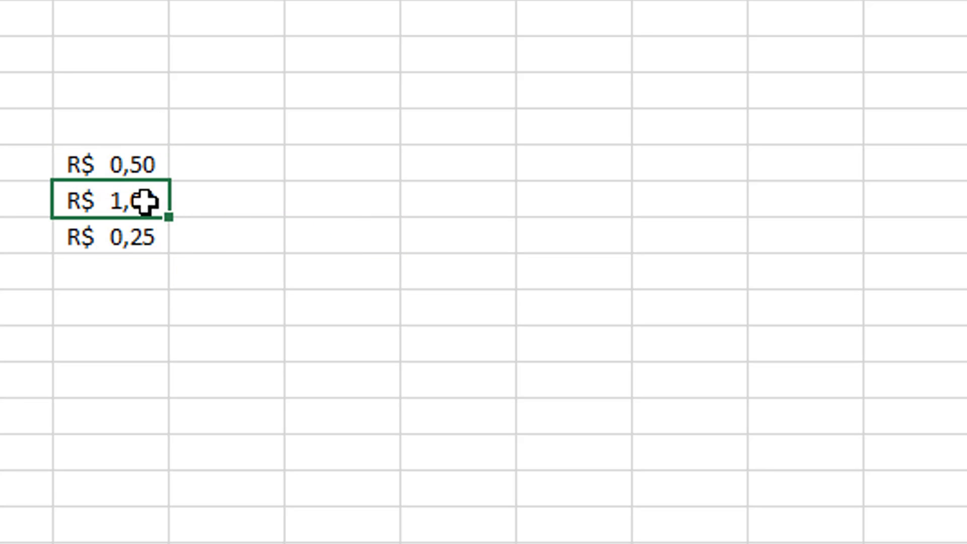
pyautogui.click(154, 229)
pyautogui.click(217, 293)
pyautogui.click(136, 294)
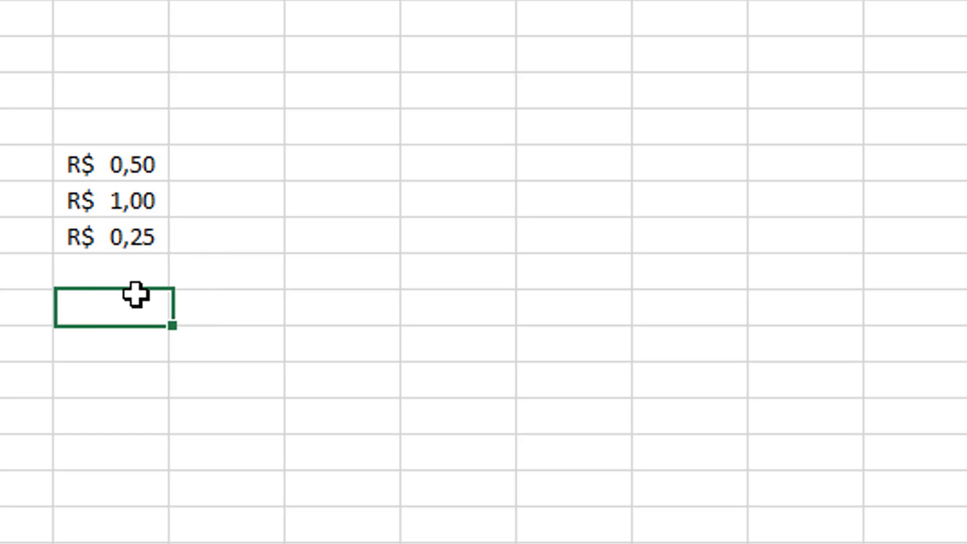
# Label D10 "Soma" and total E6:E8 in E10 with the SOMA function
pyautogui.doubleClick(24, 307)
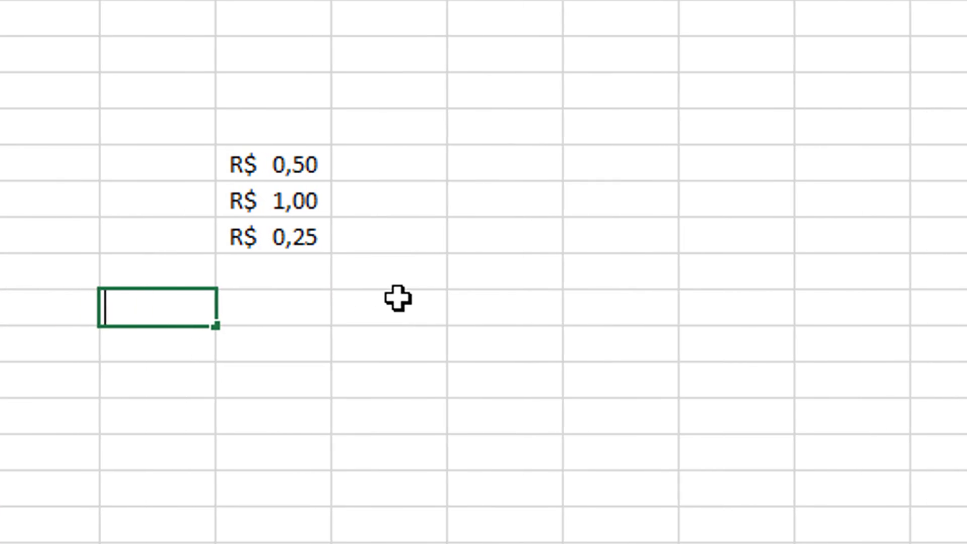
pyautogui.write('Soma')
pyautogui.press('Tab')
pyautogui.write('=soma(')
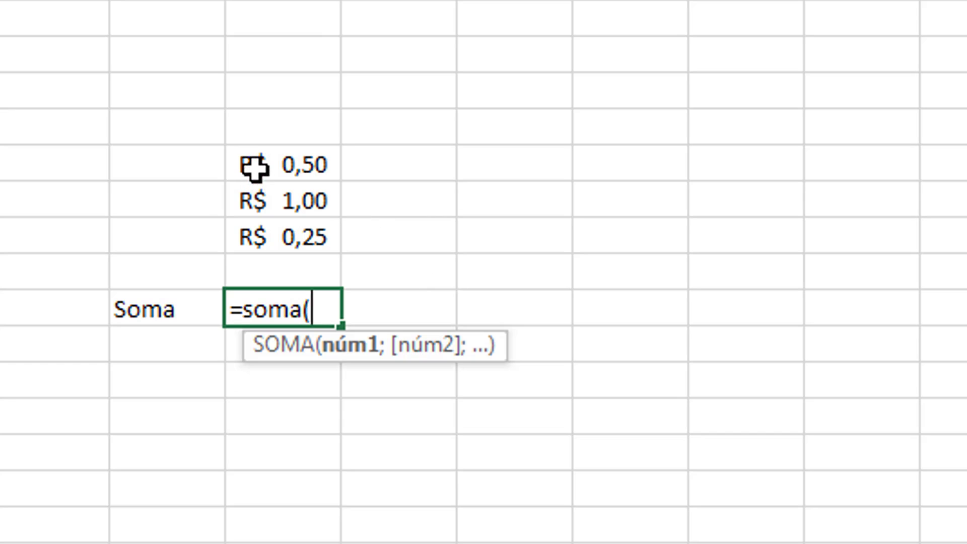
pyautogui.moveTo(253, 166); pyautogui.dragTo(262, 248)
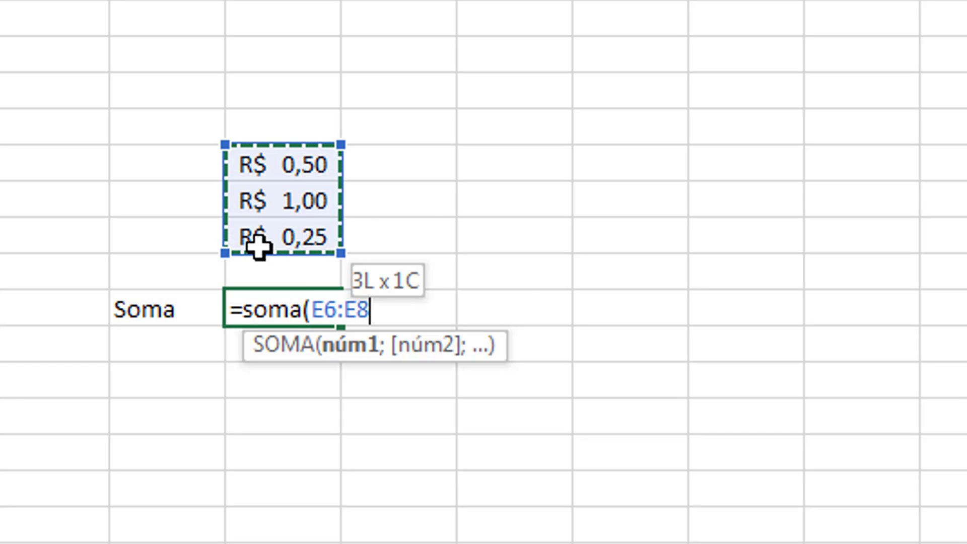
pyautogui.write(')')
pyautogui.press('Return')
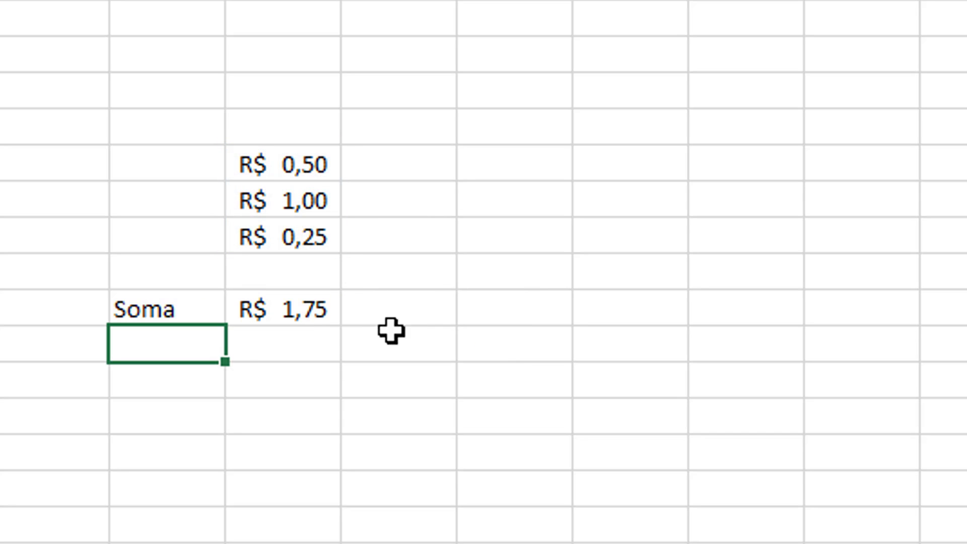
pyautogui.click(313, 317)
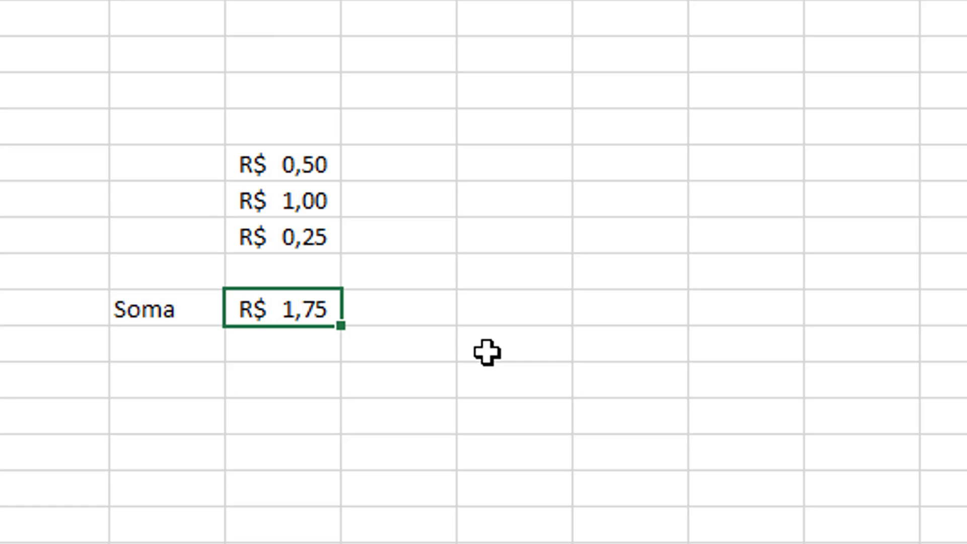
pyautogui.press('Down')
pyautogui.press('Left')
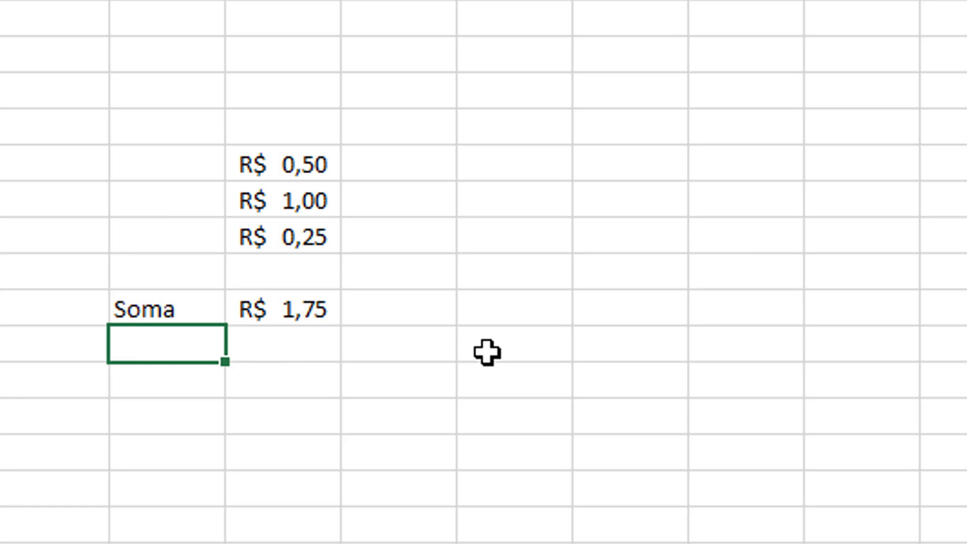
pyautogui.write('Mé')
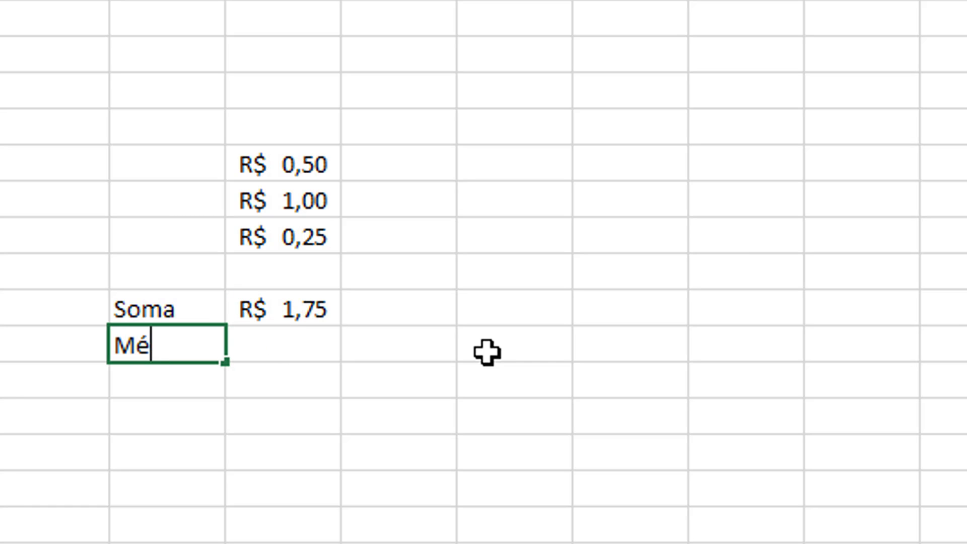
pyautogui.press('BackSpace')
pyautogui.press('BackSpace')
pyautogui.write('=média(')
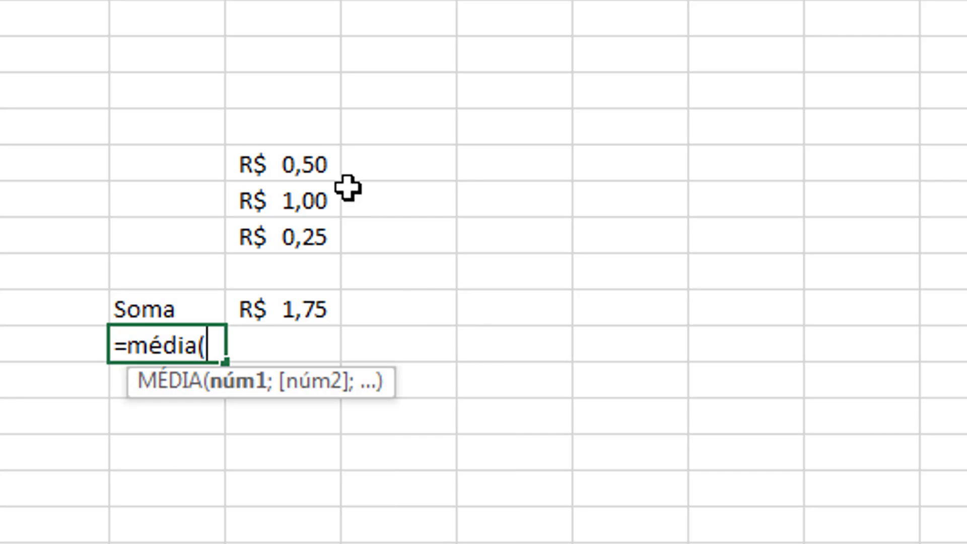
pyautogui.moveTo(326, 165); pyautogui.dragTo(305, 239)
pyautogui.write(')')
pyautogui.press('Return')
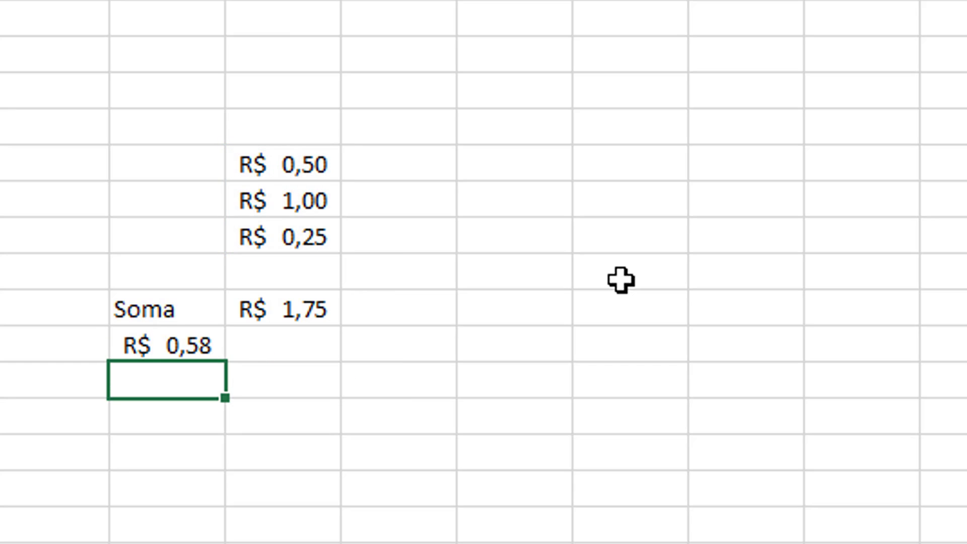
pyautogui.click(168, 342)
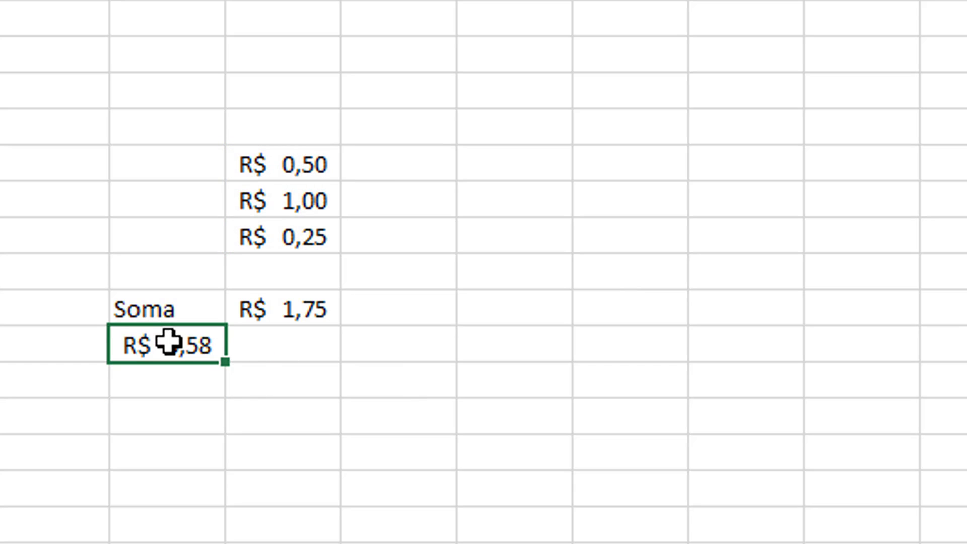
pyautogui.press('Delete')
# Calculate the average of E6:E8 in E11 with the MÉDIA function and label it "Média" in D11
pyautogui.press('Right')
pyautogui.write('=média(')
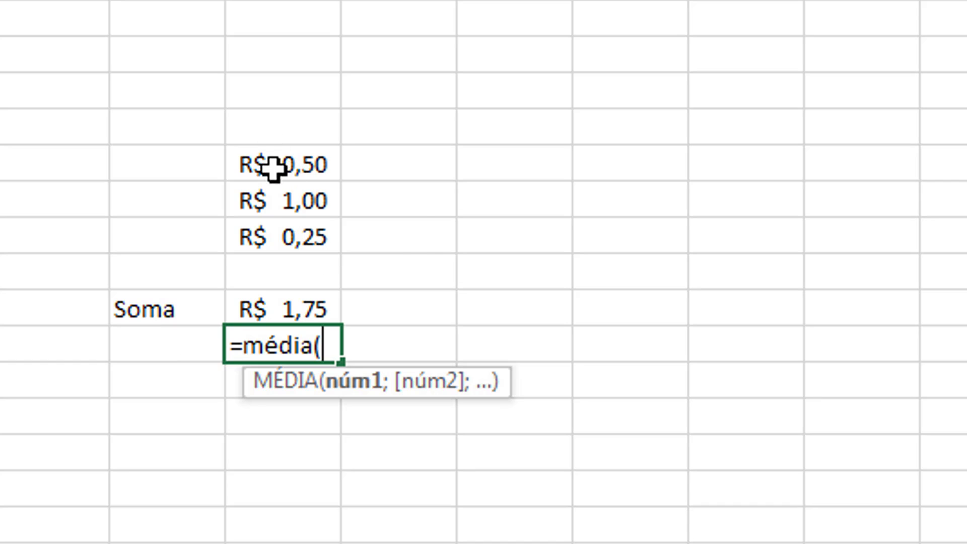
pyautogui.moveTo(270, 165); pyautogui.dragTo(281, 237)
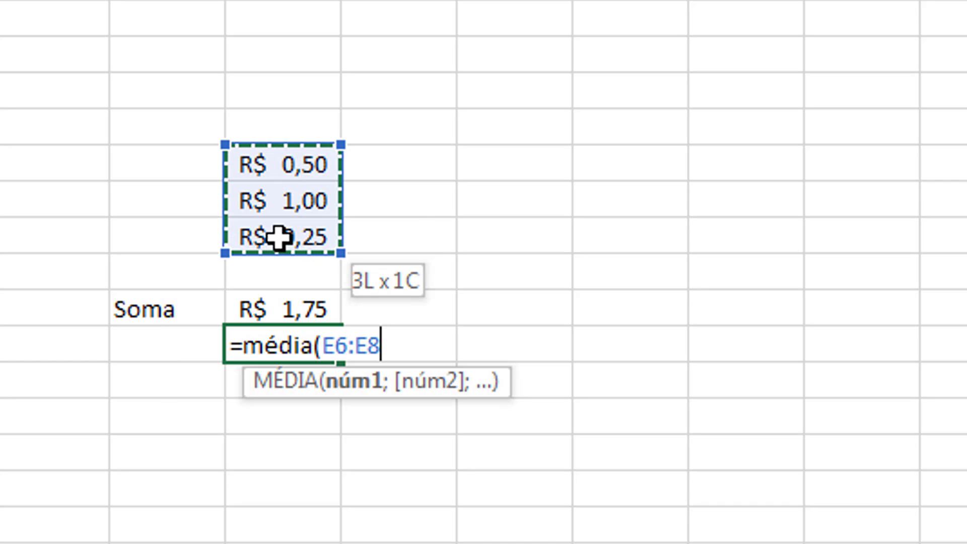
pyautogui.press('Return')
pyautogui.press('Left')
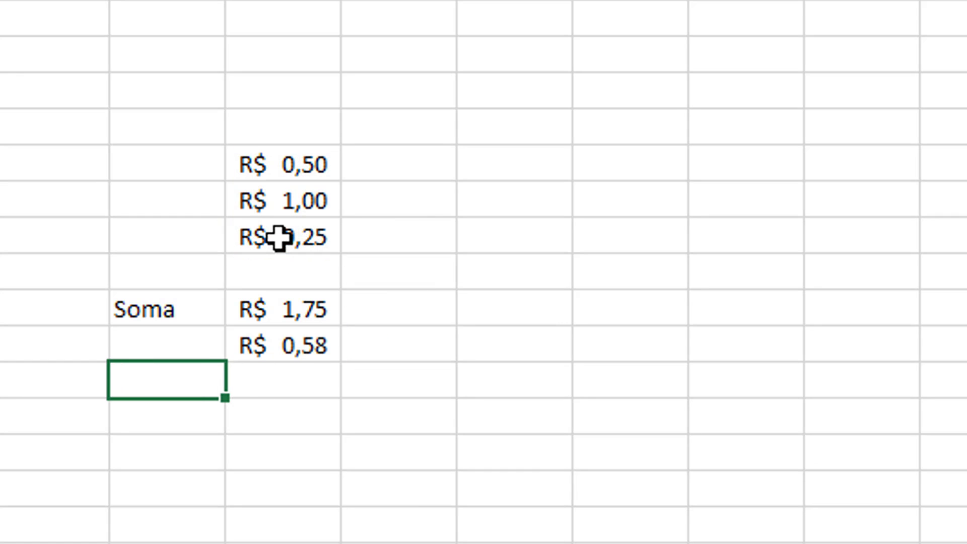
pyautogui.press('Up')
pyautogui.write('Média')
pyautogui.press('Return')
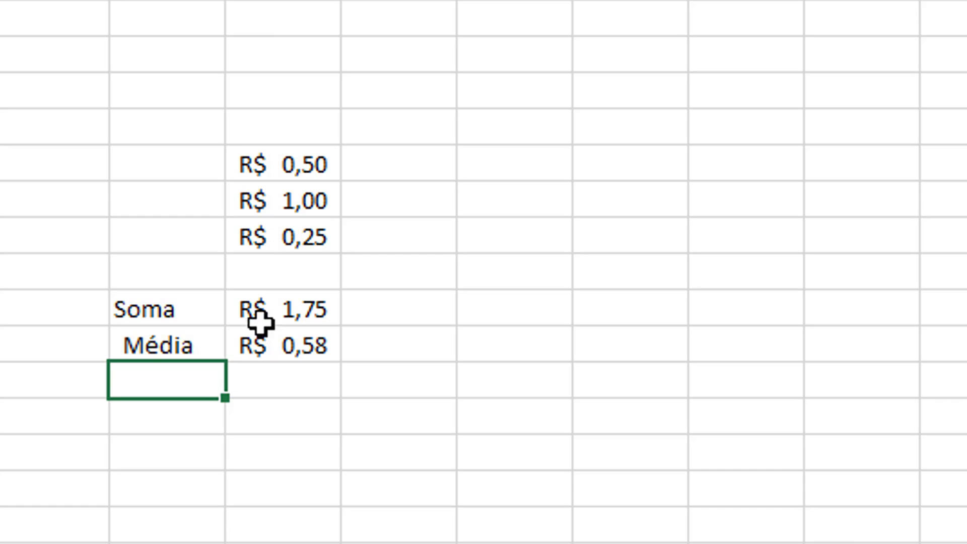
# Center the "Soma" and "Média" labels in D10:D11
pyautogui.click(274, 343)
pyautogui.click(398, 351)
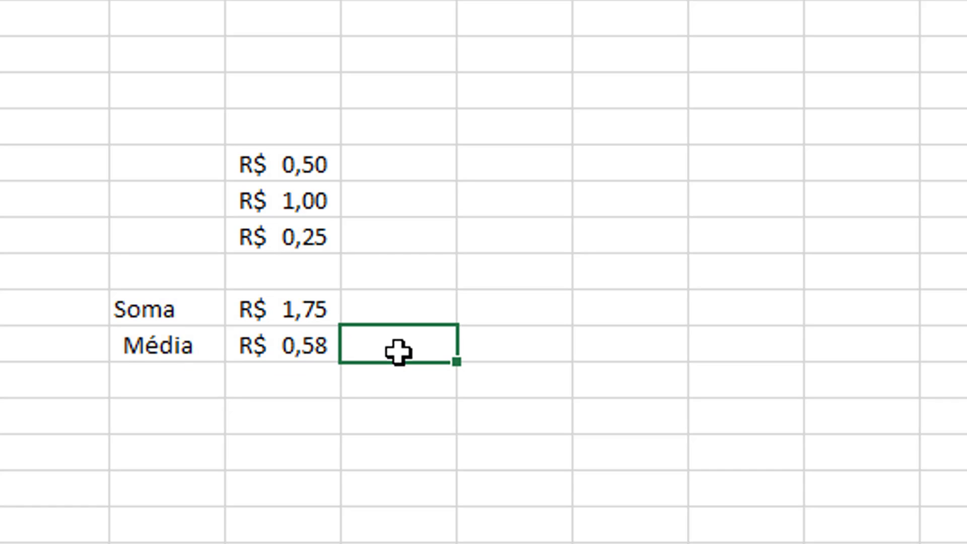
pyautogui.moveTo(192, 311); pyautogui.dragTo(195, 345)
pyautogui.click(307, 1)
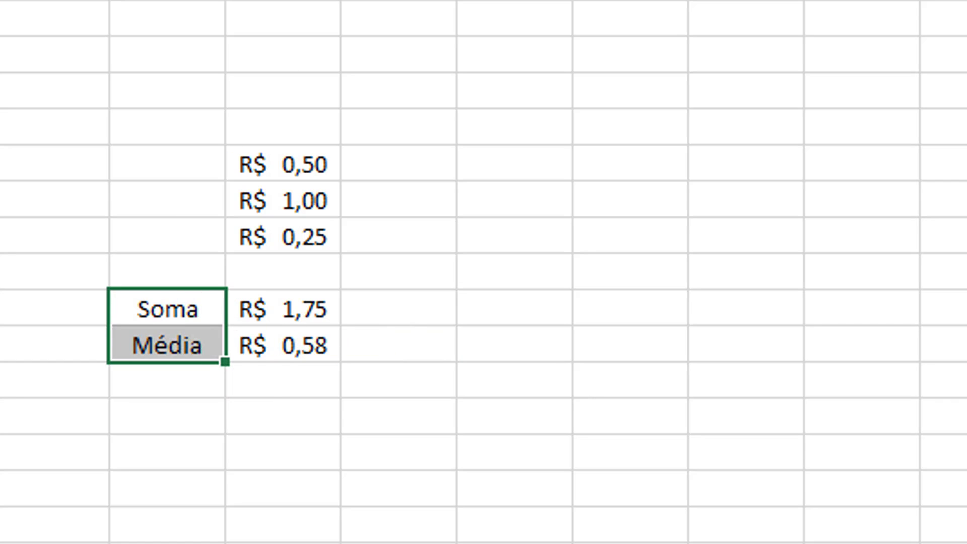
# Add a centered "Contar" label in D12, below "Média"
pyautogui.click(171, 373)
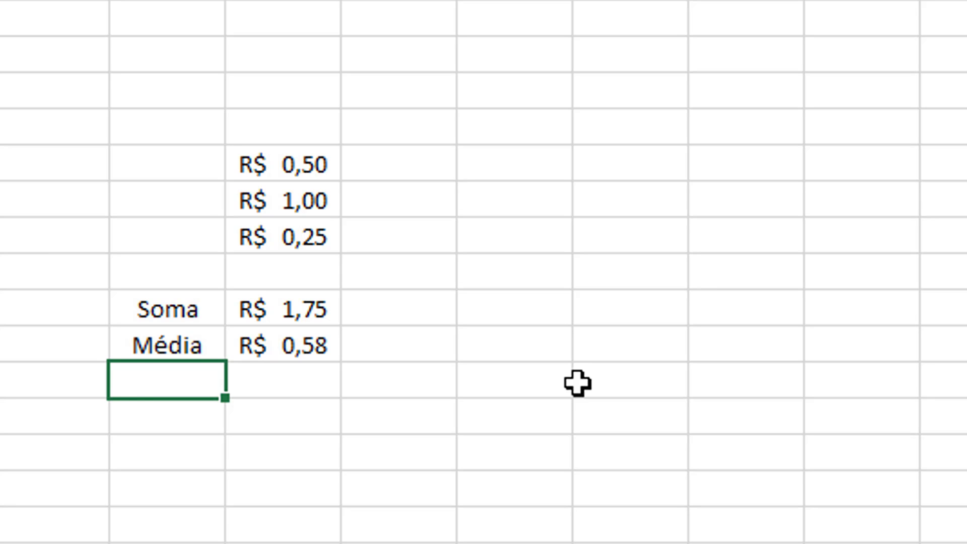
pyautogui.write('Contar')
pyautogui.press('Tab')
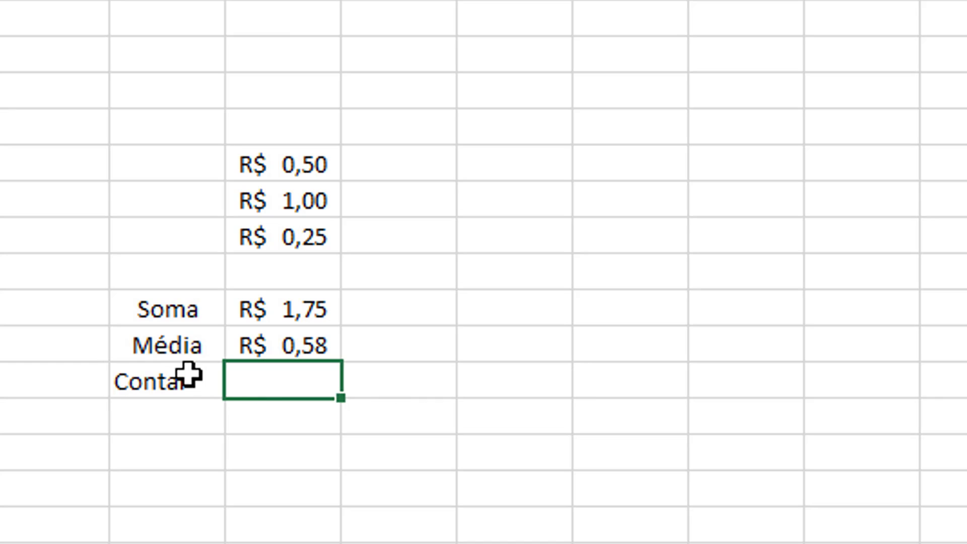
pyautogui.click(189, 375)
pyautogui.click(248, 1)
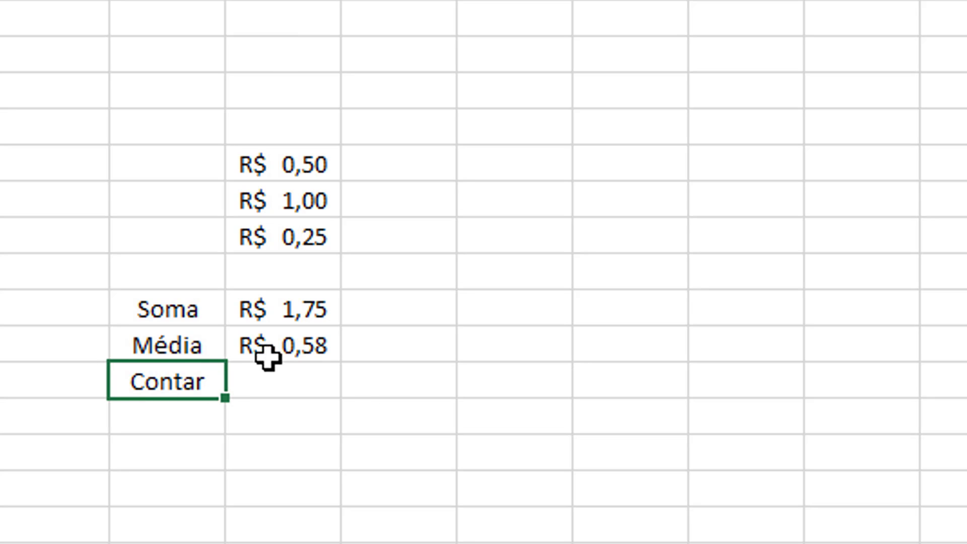
pyautogui.click(275, 380)
pyautogui.write('=cont')
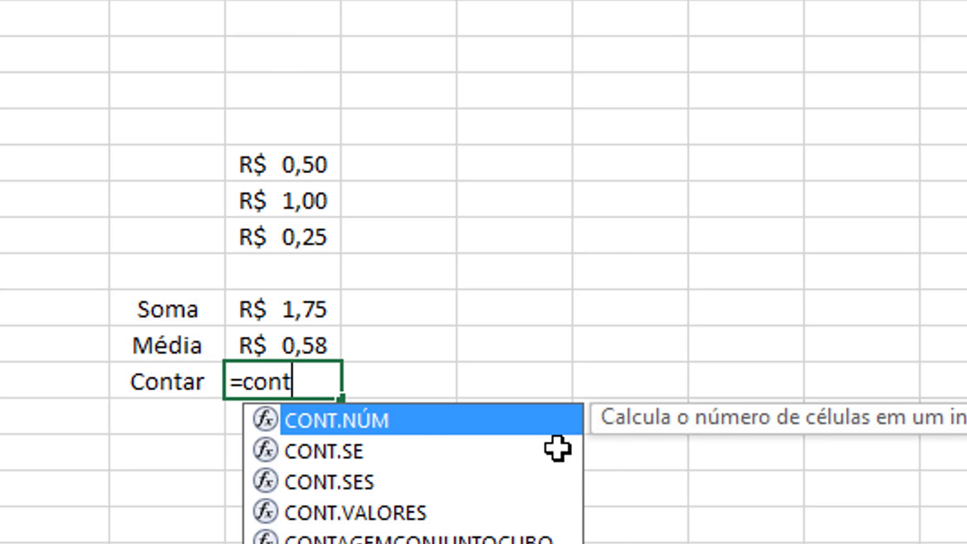
pyautogui.write('.valores(')
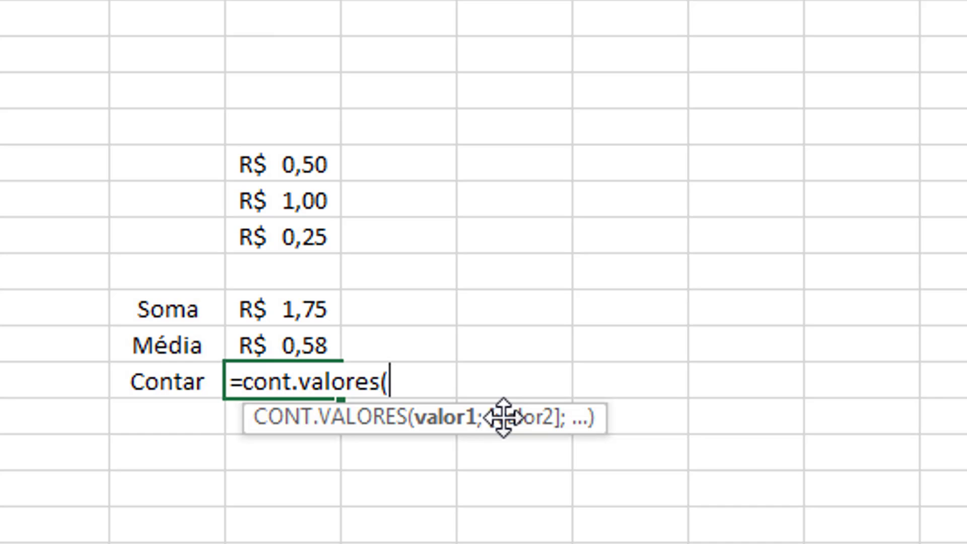
pyautogui.press('Escape')
# Copy the three currency values in E6:E8 to G6:G8
pyautogui.moveTo(331, 162); pyautogui.dragTo(312, 237)
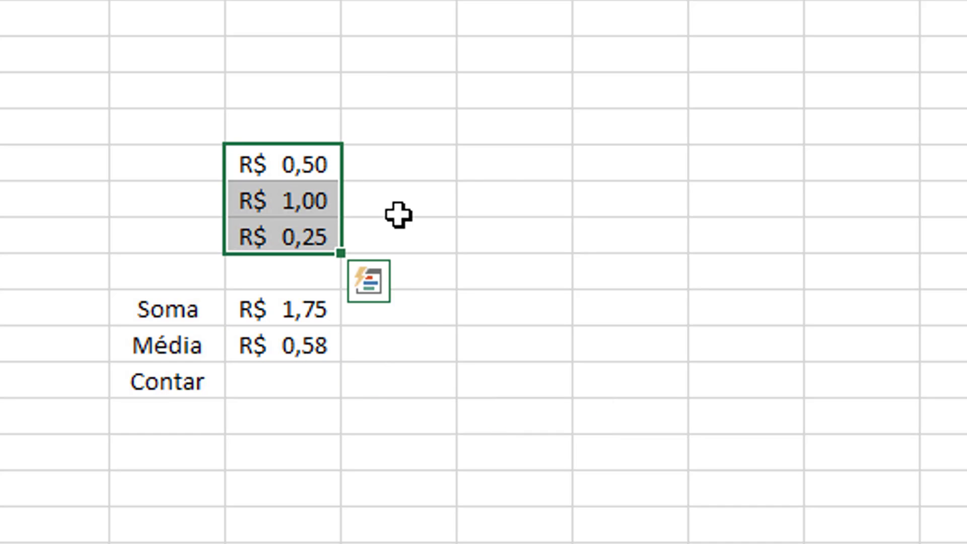
pyautogui.hotkey('ctrl', 'c')
pyautogui.click(514, 164)
pyautogui.hotkey('ctrl', 'v')
pyautogui.press('Escape')
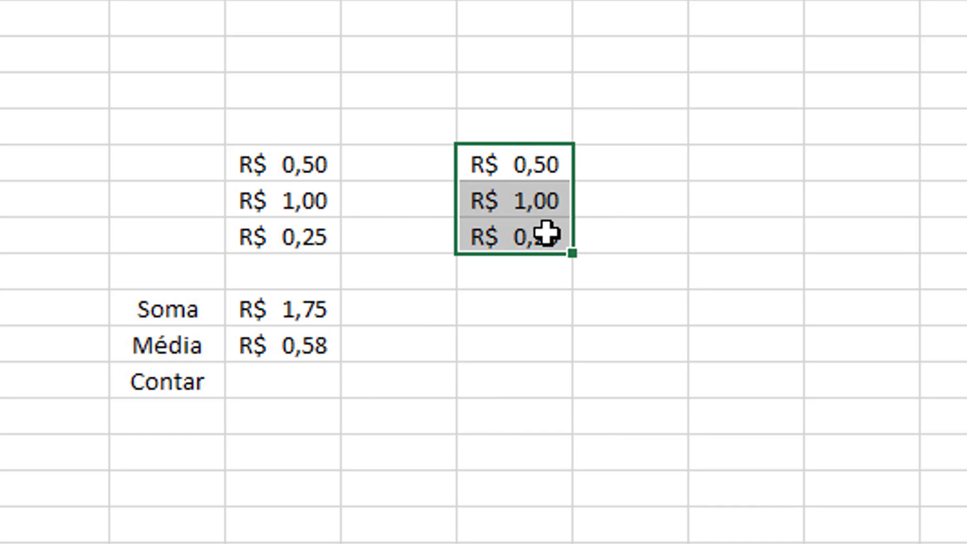
# Count the filled cells of E6:E8 in E12 with the CONT.VALORES function
pyautogui.click(289, 382)
pyautogui.write('=')
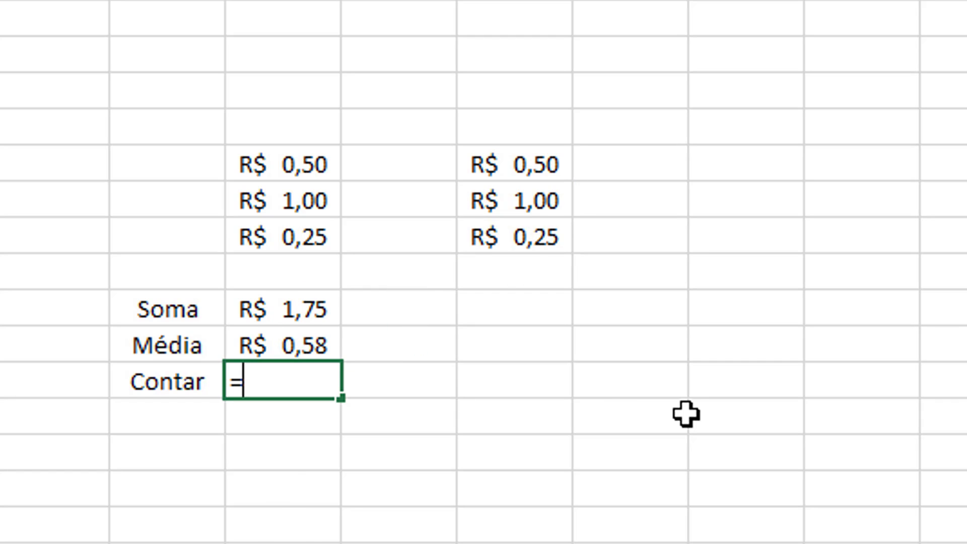
pyautogui.write('cont.valores(')
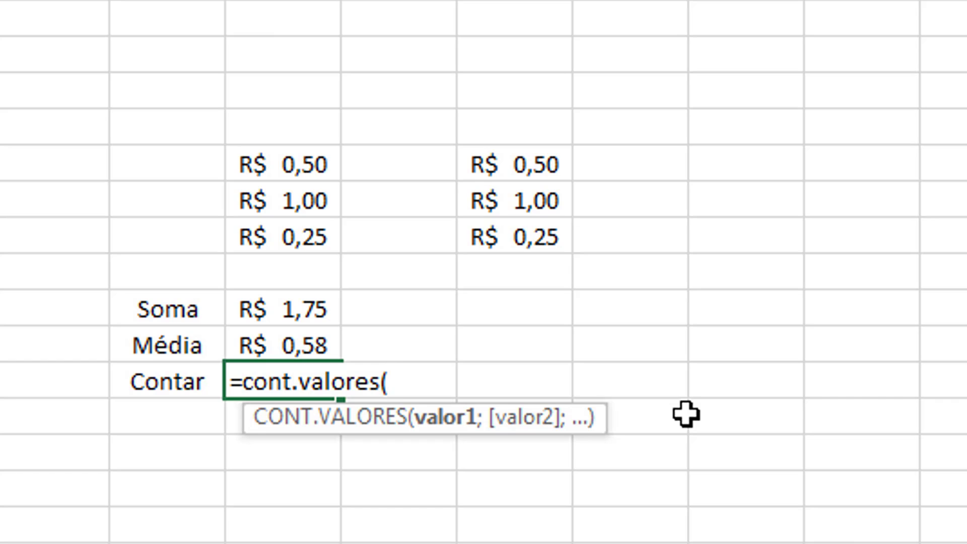
pyautogui.moveTo(302, 173); pyautogui.dragTo(312, 237)
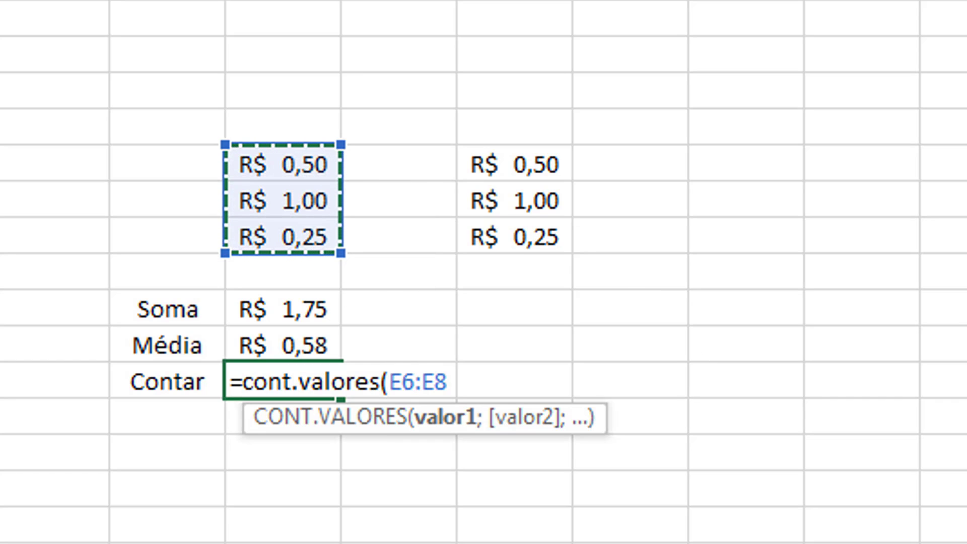
pyautogui.write(')')
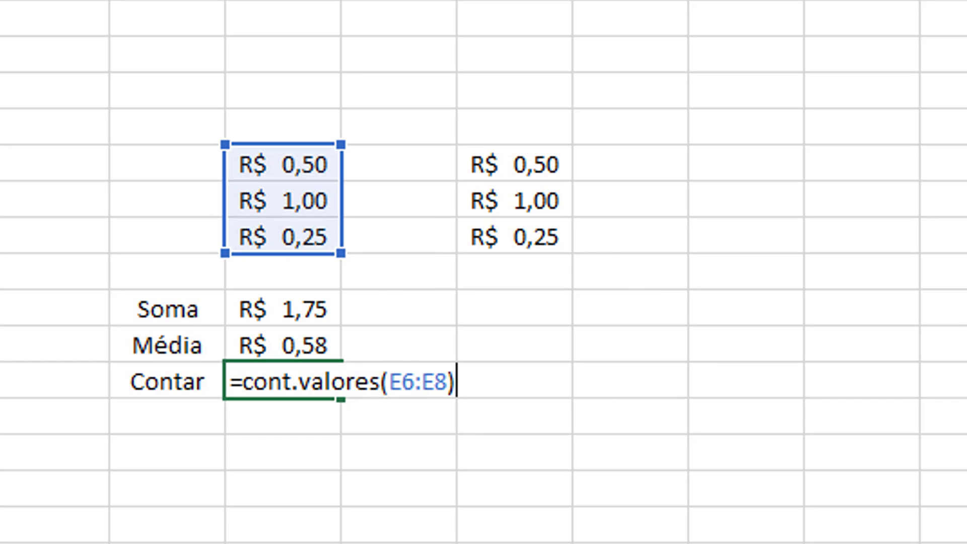
pyautogui.press('Return')
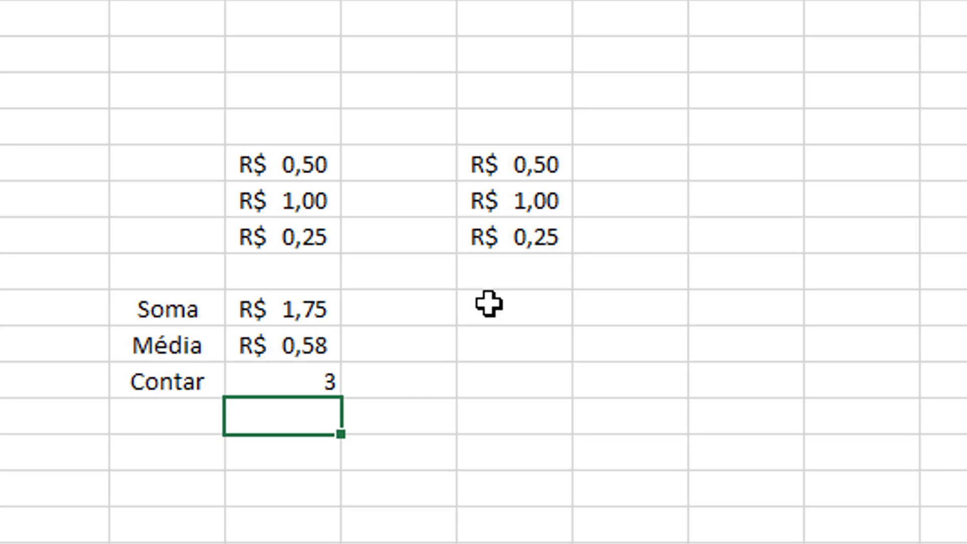
# Extend the CONT.VALORES formula in E12 with G6:G8 as a second range
pyautogui.doubleClick(296, 381)
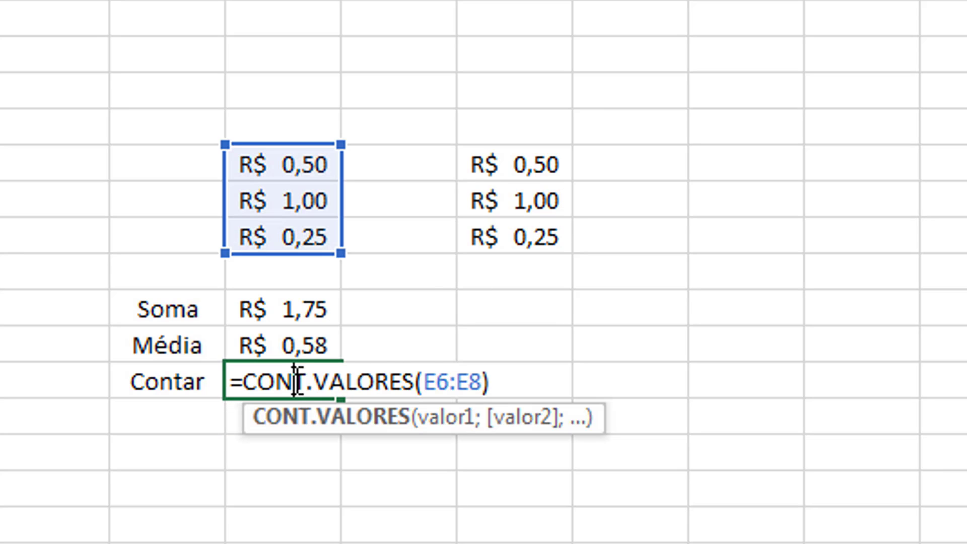
pyautogui.click(492, 381)
pyautogui.press('BackSpace')
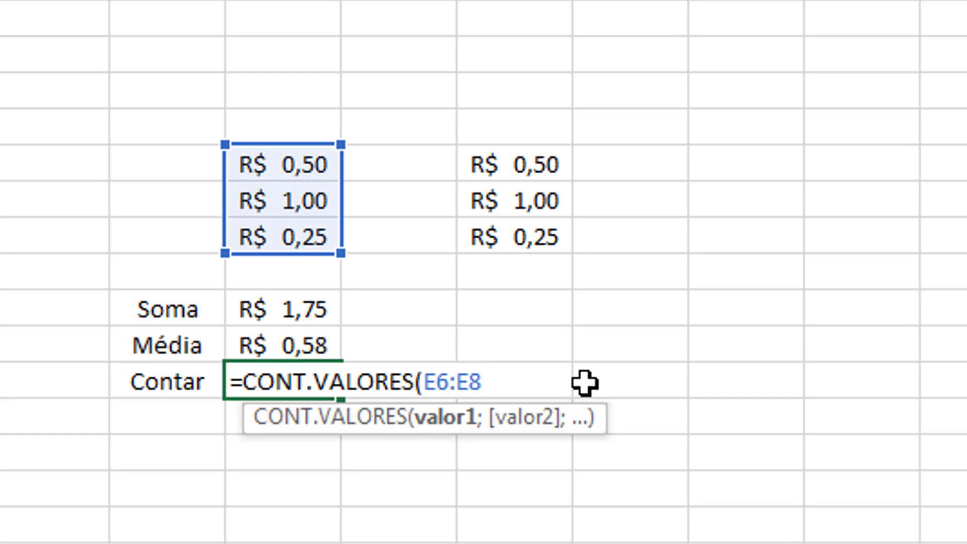
pyautogui.write(';')
pyautogui.moveTo(564, 164); pyautogui.dragTo(546, 249)
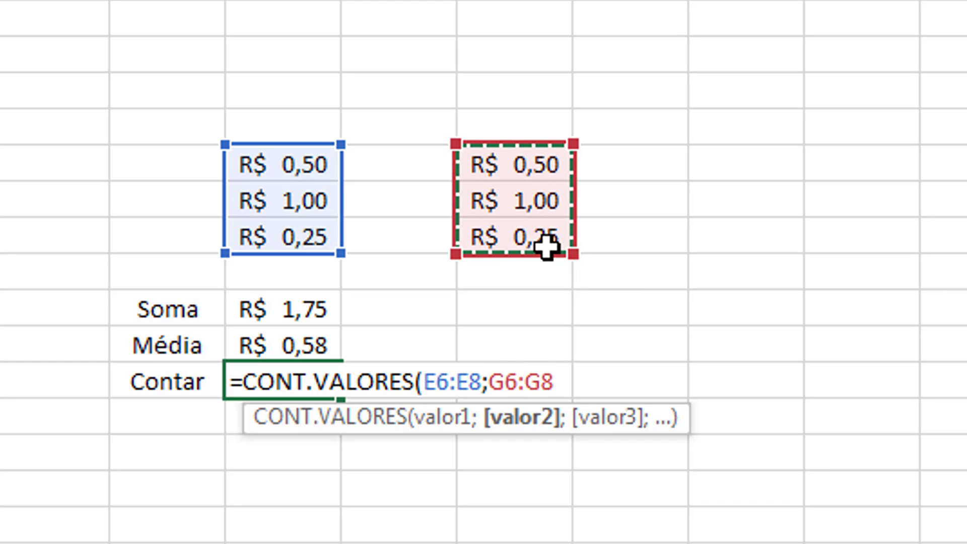
pyautogui.write(')')
pyautogui.press('Return')
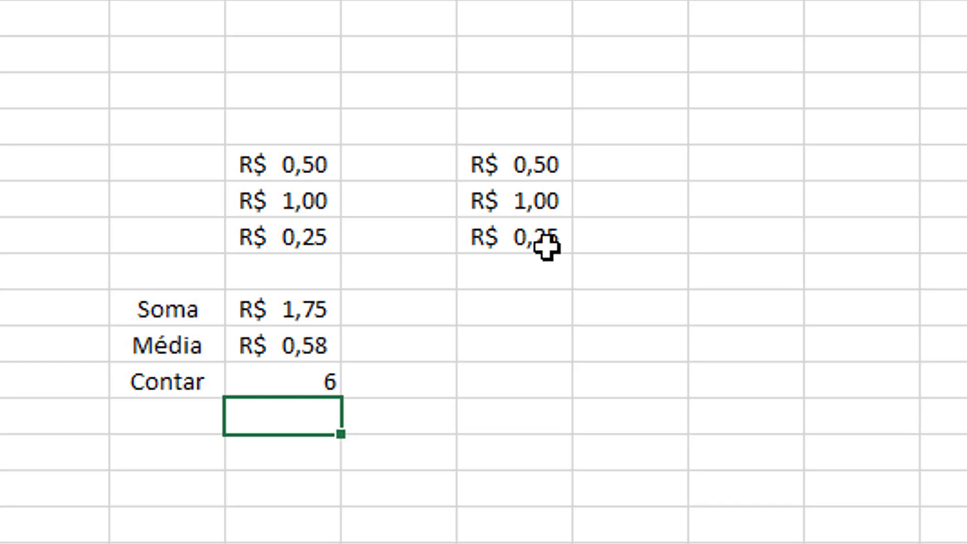
# Undo the extension of the E12 formula and delete column G with the copied values
pyautogui.hotkey('ctrl', 'z')
pyautogui.rightClick(561, 1)
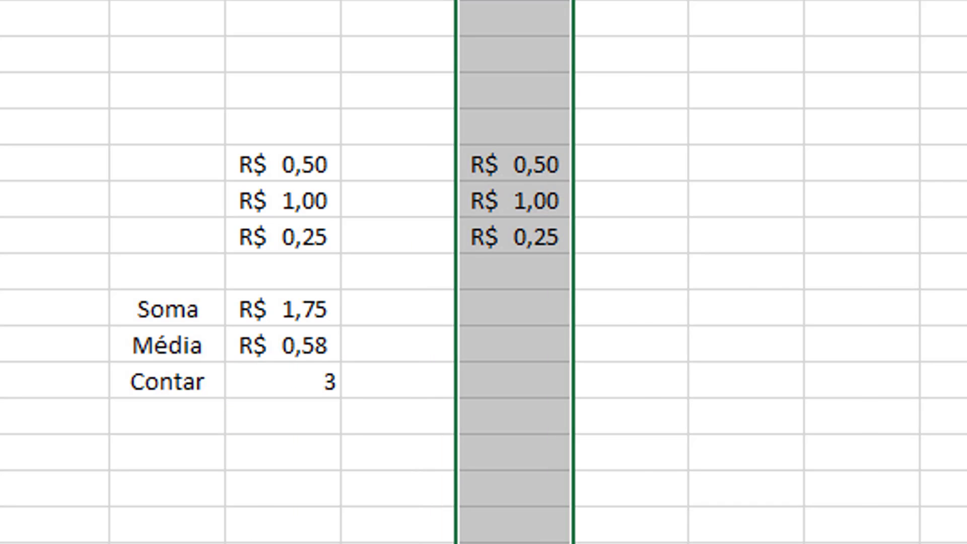
pyautogui.click(625, 252)
# Center the count result in E12
pyautogui.click(284, 390)
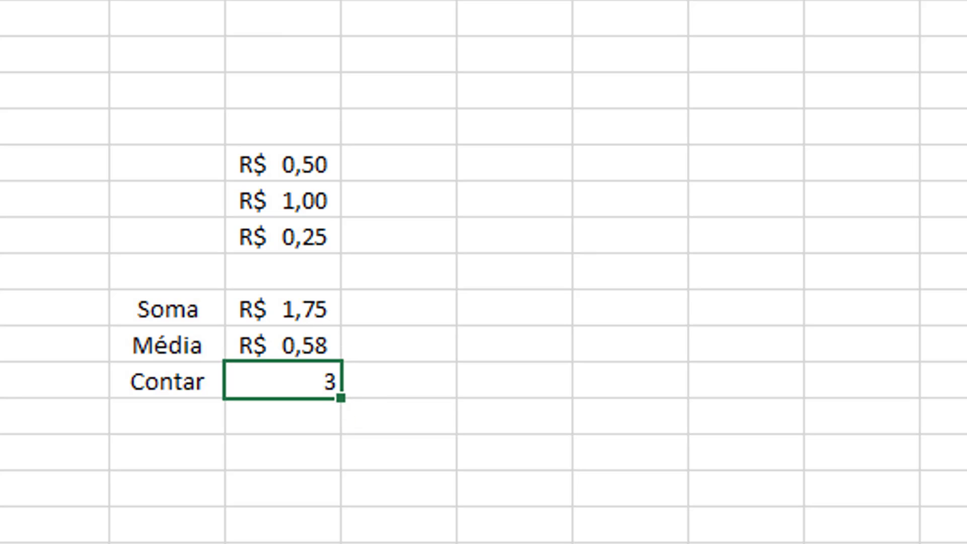
pyautogui.click(347, 1)
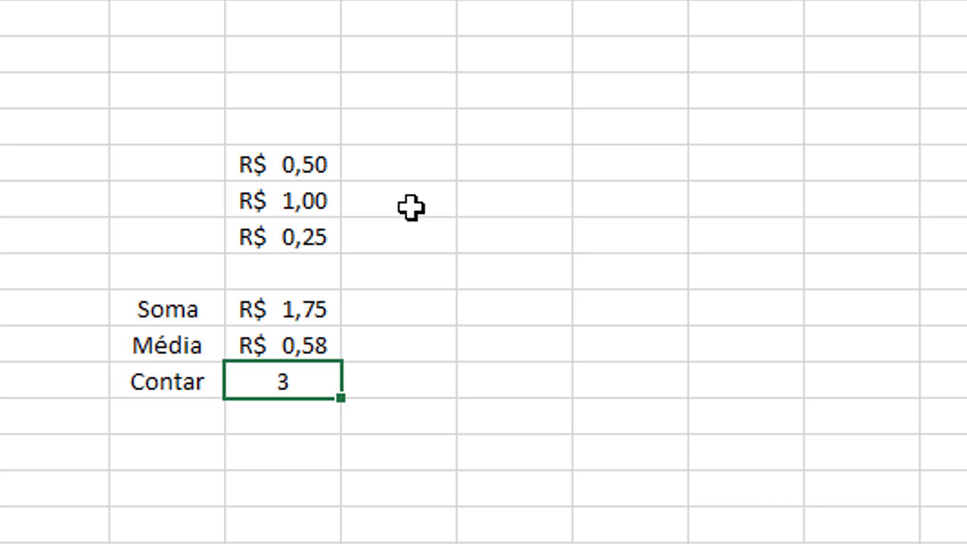
# Clear the first currency value from E6, leaving the cell blank
pyautogui.click(361, 197)
pyautogui.press('Left')
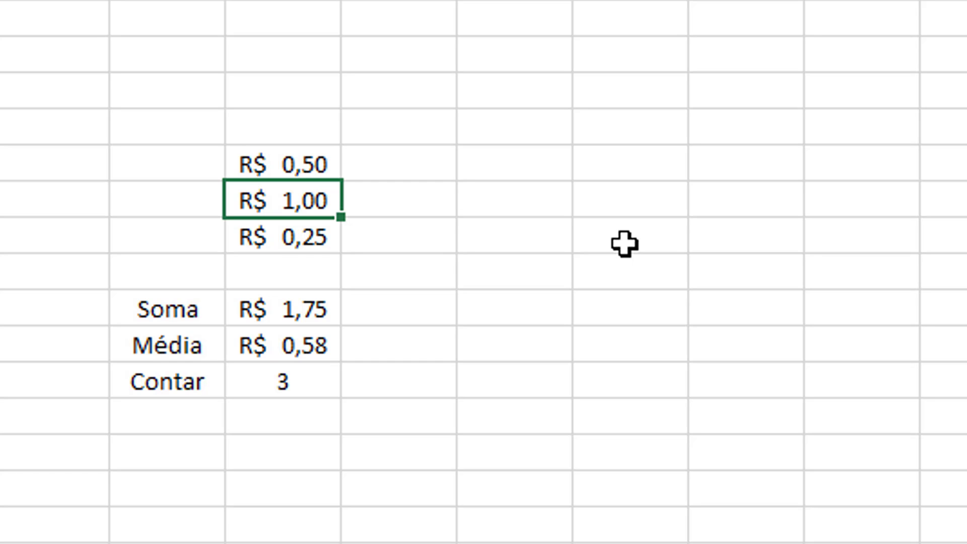
pyautogui.press('Right')
pyautogui.press('Left')
pyautogui.press('Up')
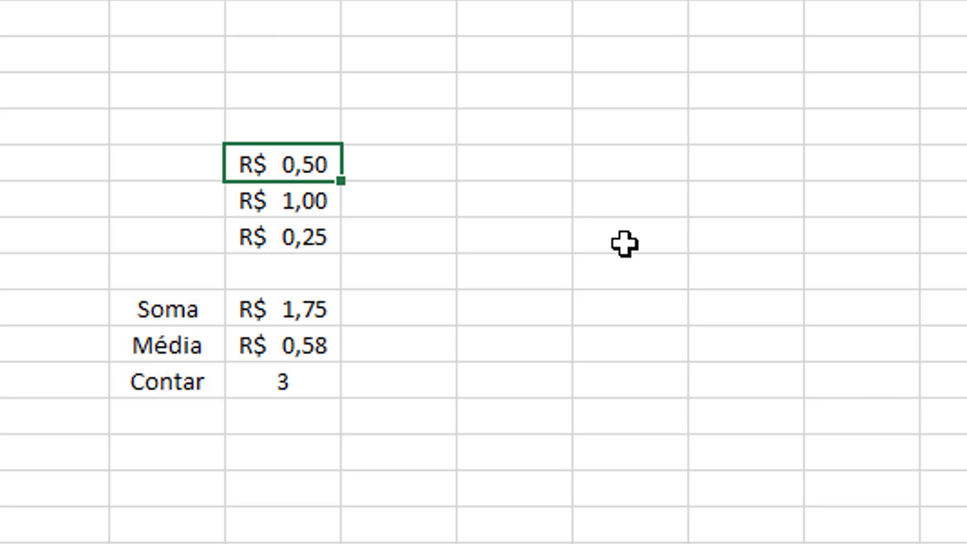
pyautogui.press('Delete')
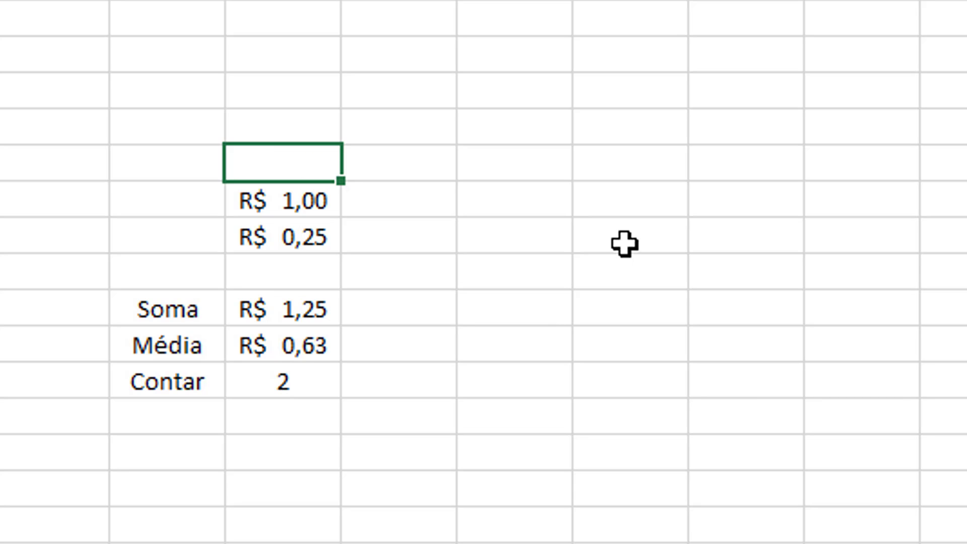
# Inspect the range used by the CONT.VALORES formula in E12, leaving the formula as it is
pyautogui.click(291, 376)
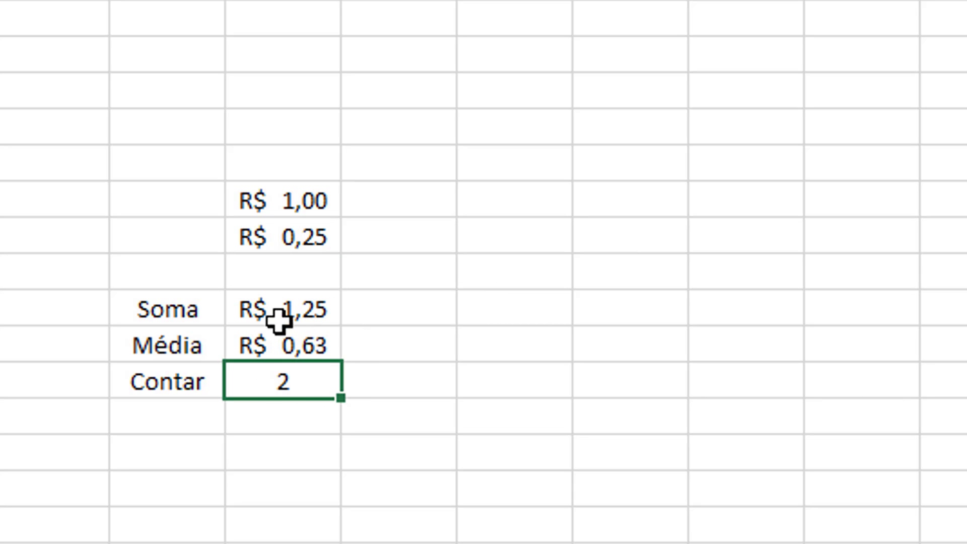
pyautogui.doubleClick(313, 389)
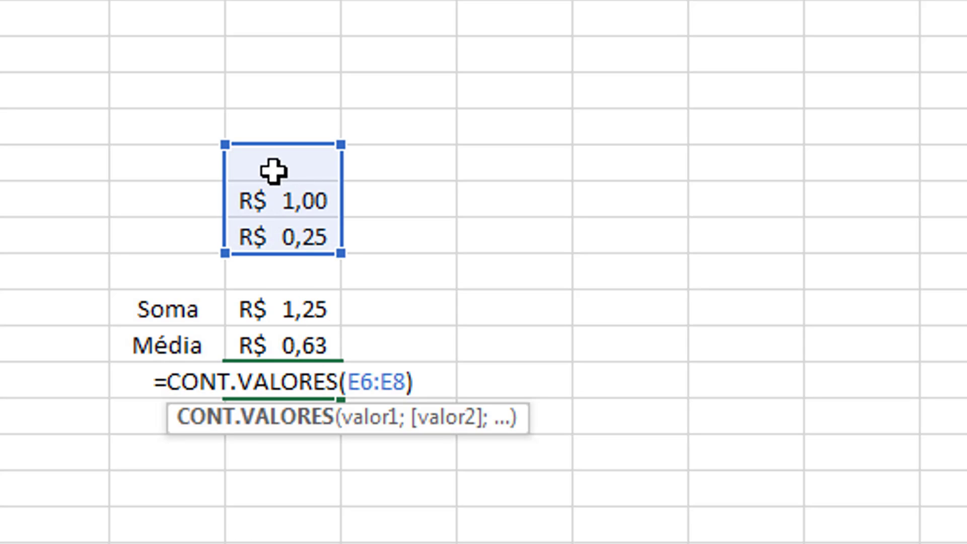
pyautogui.press('Escape')
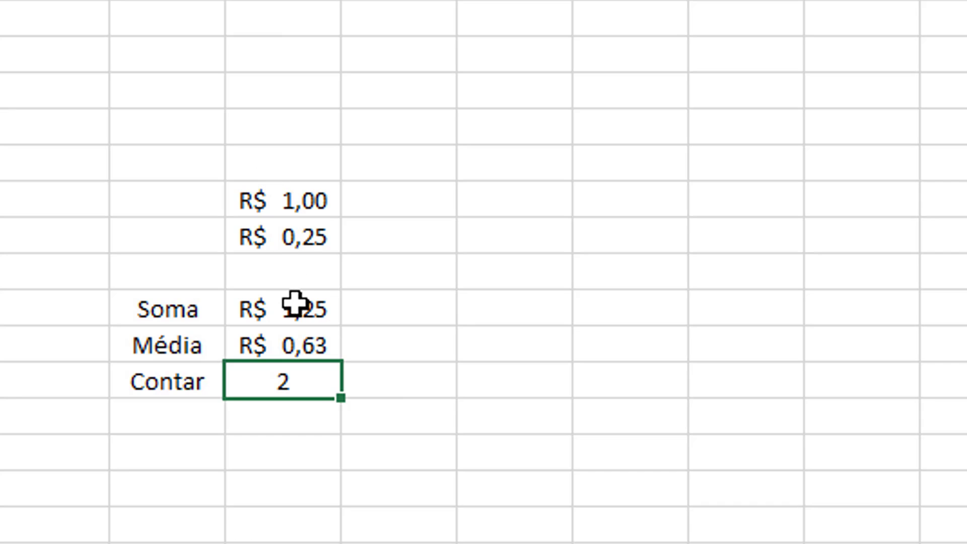
pyautogui.click(527, 407)
# Enter the text "Palmeiras não tem mundial" in E6 and autofit column E to it
pyautogui.click(286, 174)
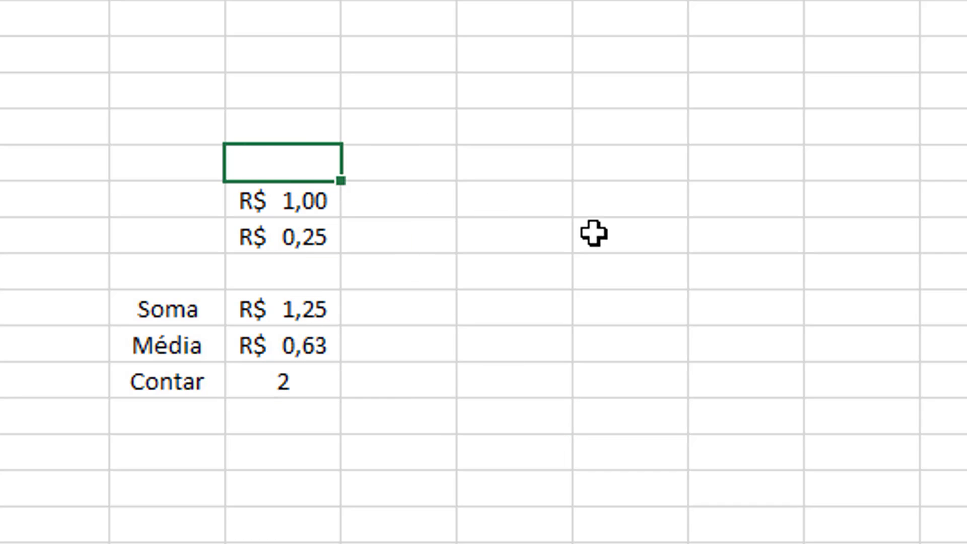
pyautogui.write('Plameir')
pyautogui.press('BackSpace')
pyautogui.press('BackSpace')
pyautogui.press('BackSpace')
pyautogui.press('BackSpace')
pyautogui.press('BackSpace')
pyautogui.press('BackSpace')
pyautogui.write('almeiras não')
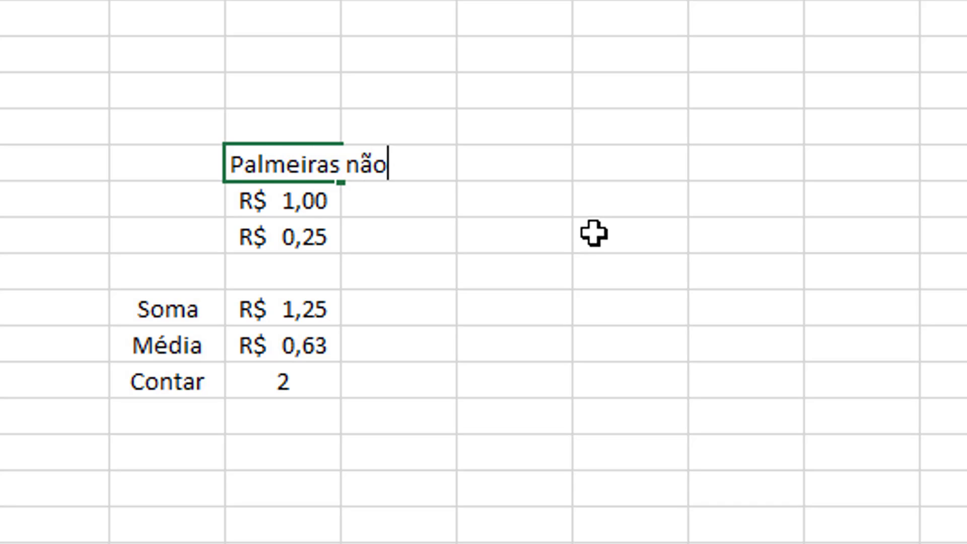
pyautogui.write(' tem mundi')
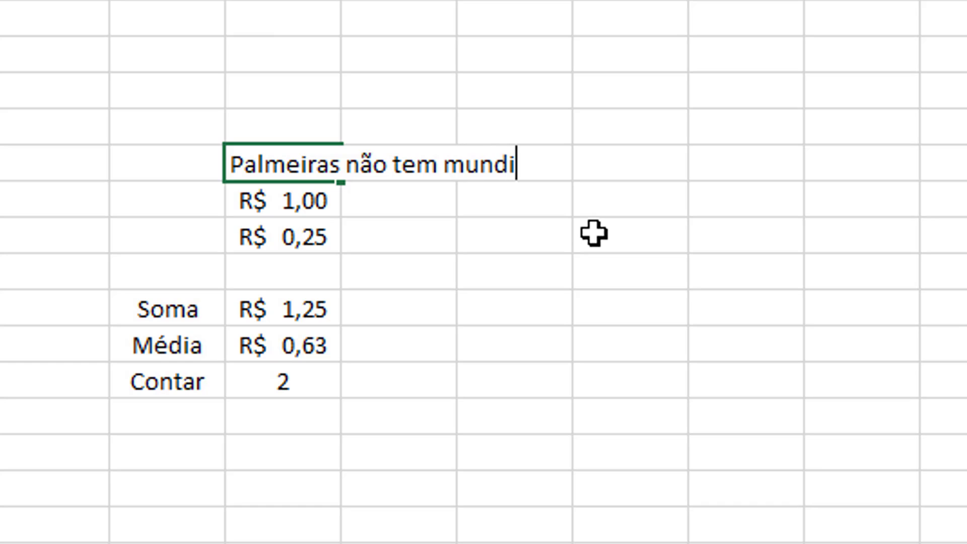
pyautogui.write('al')
pyautogui.press('Return')
pyautogui.doubleClick(340, 0)
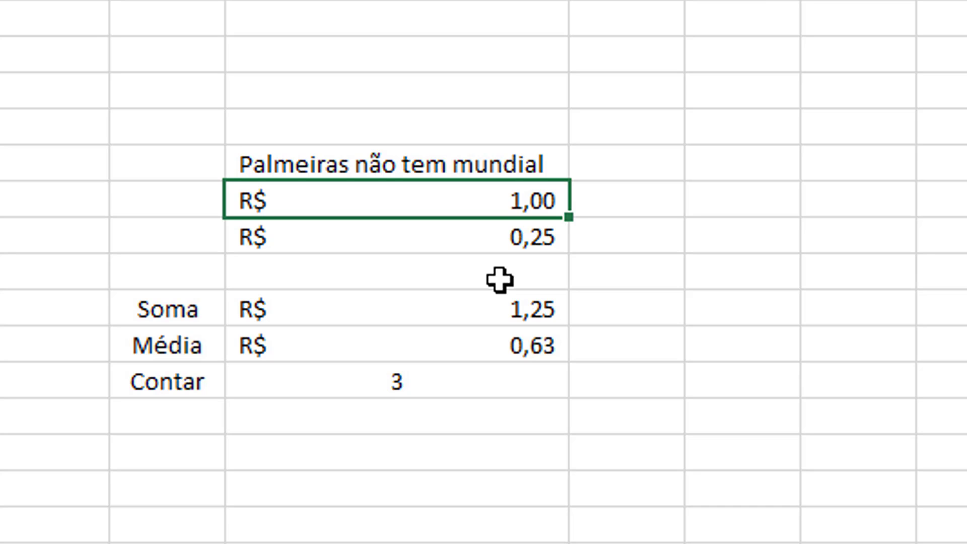
# Replace the text in E6 with the value 0,50
pyautogui.press('Up')
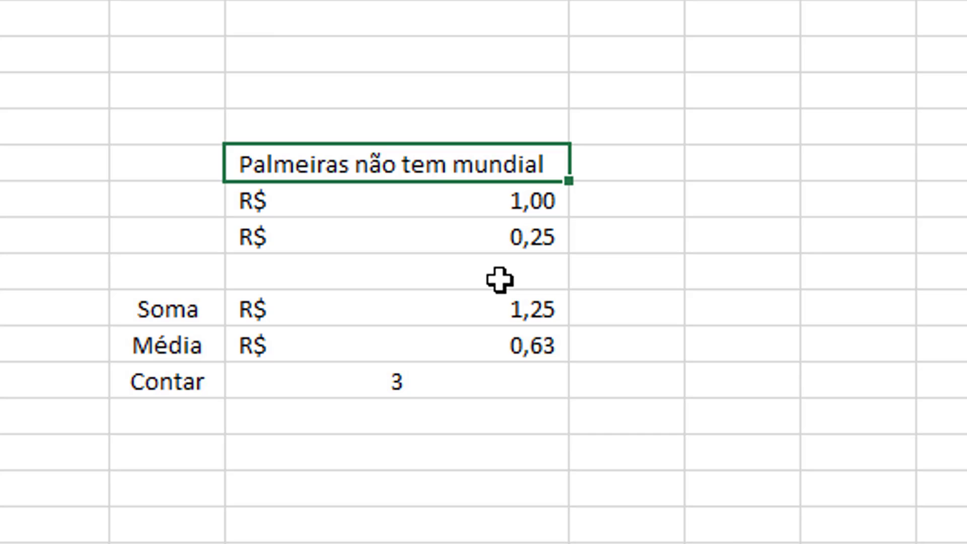
pyautogui.press('Down')
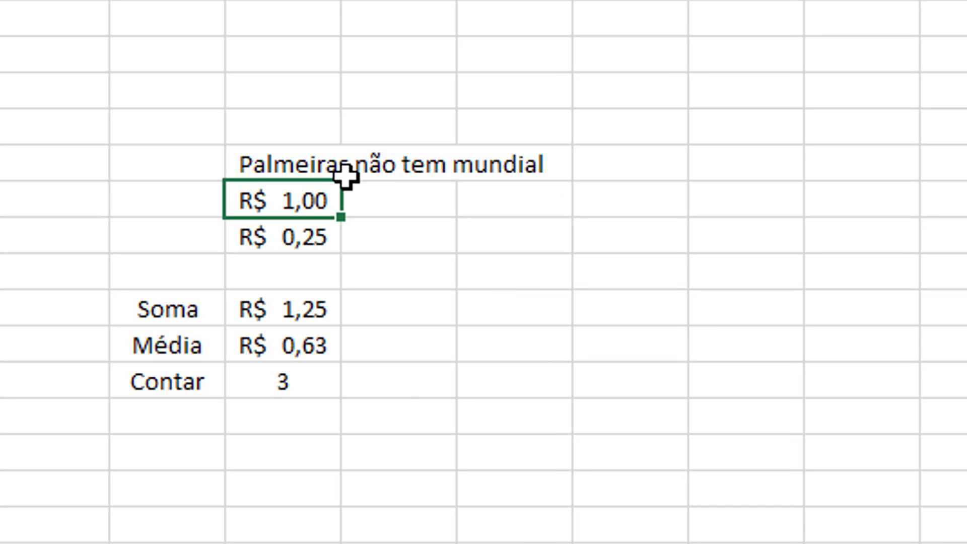
pyautogui.click(319, 175)
pyautogui.press('Delete')
pyautogui.write('0')
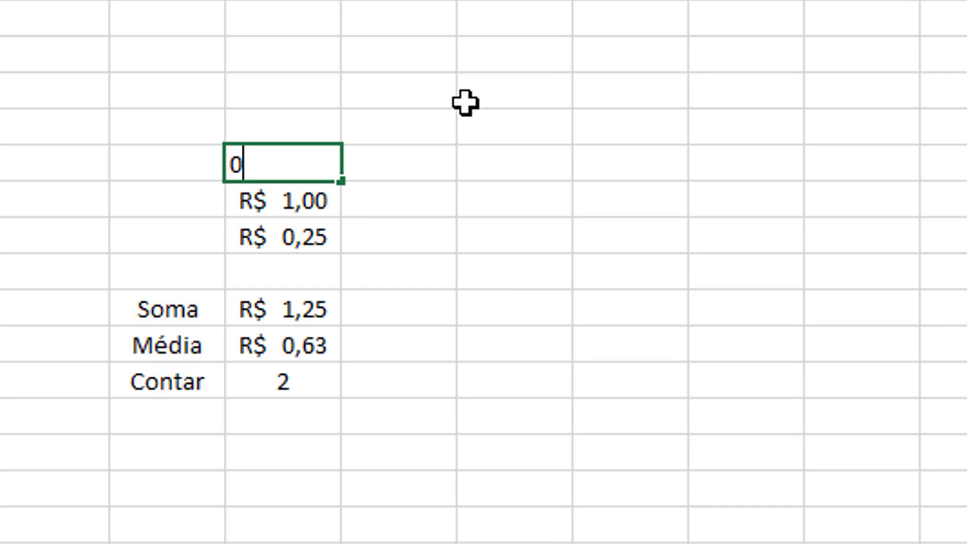
pyautogui.write(',50')
pyautogui.press('Return')
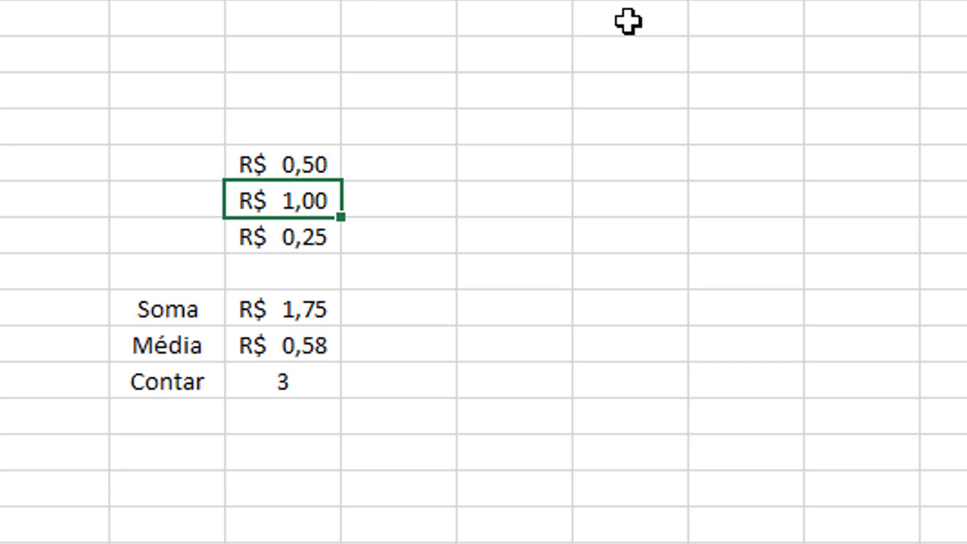
# Delete columns D and E, which hold the Soma, Média and Contar example
pyautogui.moveTo(214, 70); pyautogui.dragTo(277, 70)
pyautogui.rightClick(293, 75)
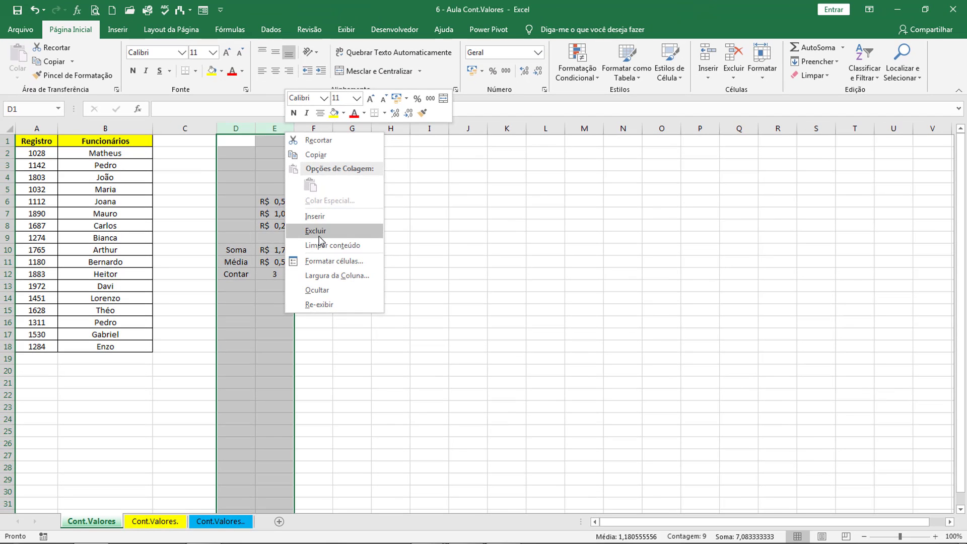
pyautogui.click(347, 238)
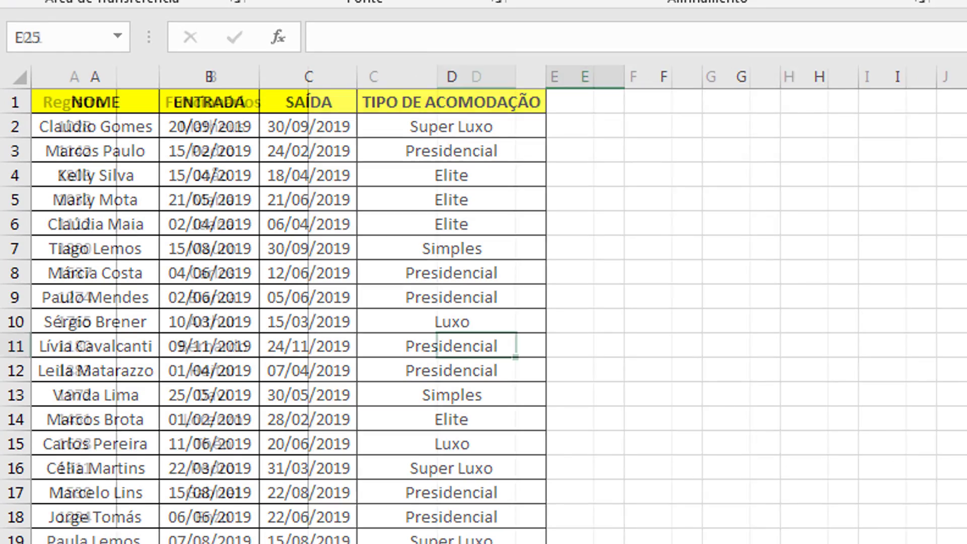
pyautogui.click(448, 496)
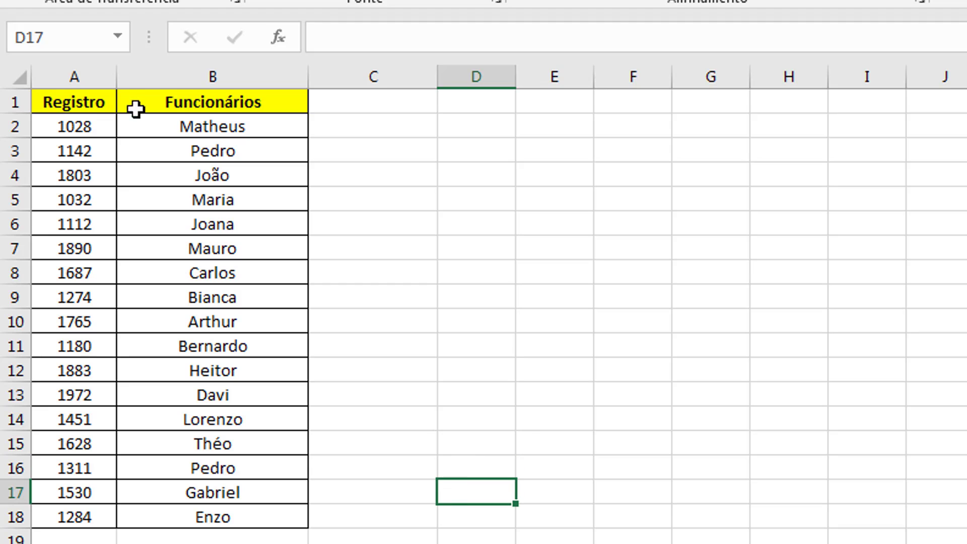
# Examine the Registro and Funcionários columns of the employee table, rows 2 to 18
pyautogui.click(80, 71)
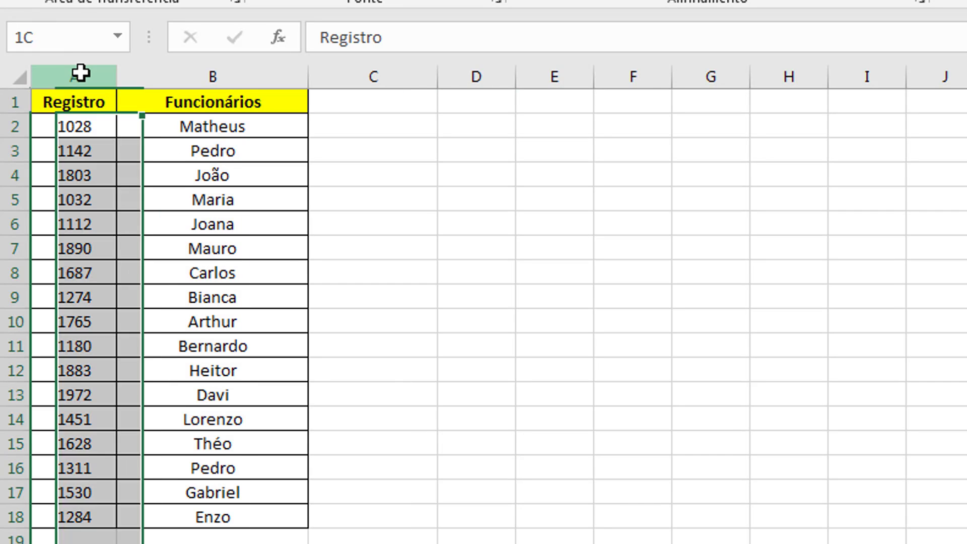
pyautogui.click(396, 178)
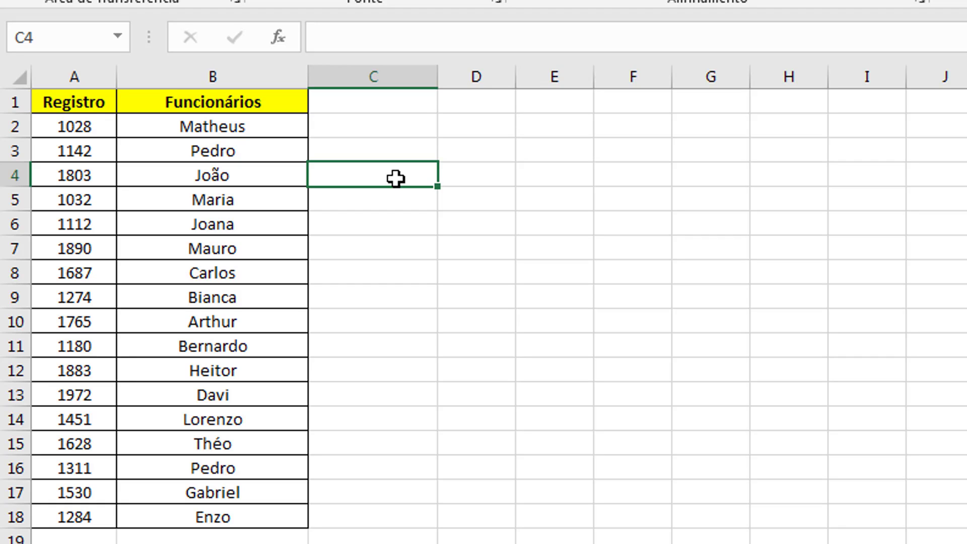
pyautogui.press('Down')
pyautogui.press('Down')
pyautogui.press('Down')
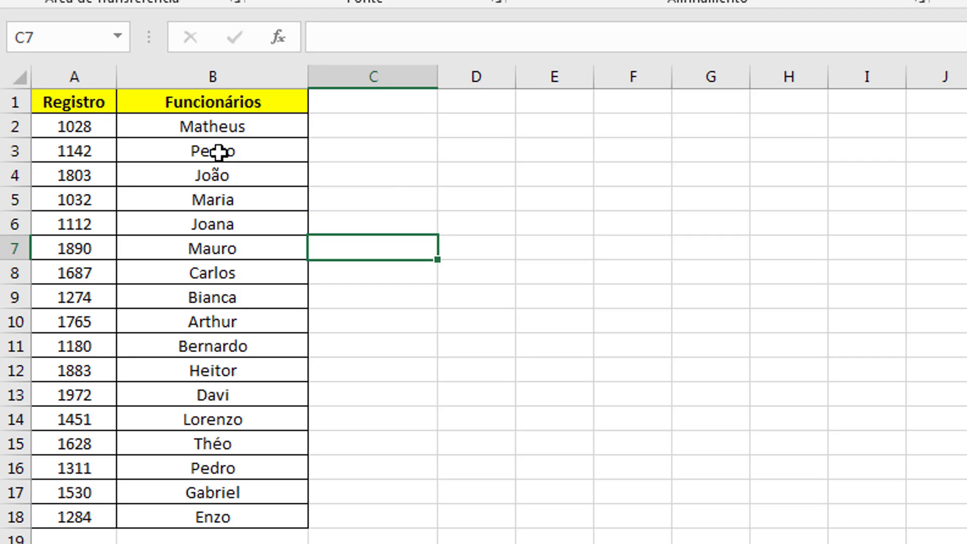
pyautogui.click(205, 127)
pyautogui.moveTo(205, 128); pyautogui.dragTo(250, 518)
pyautogui.click(525, 311)
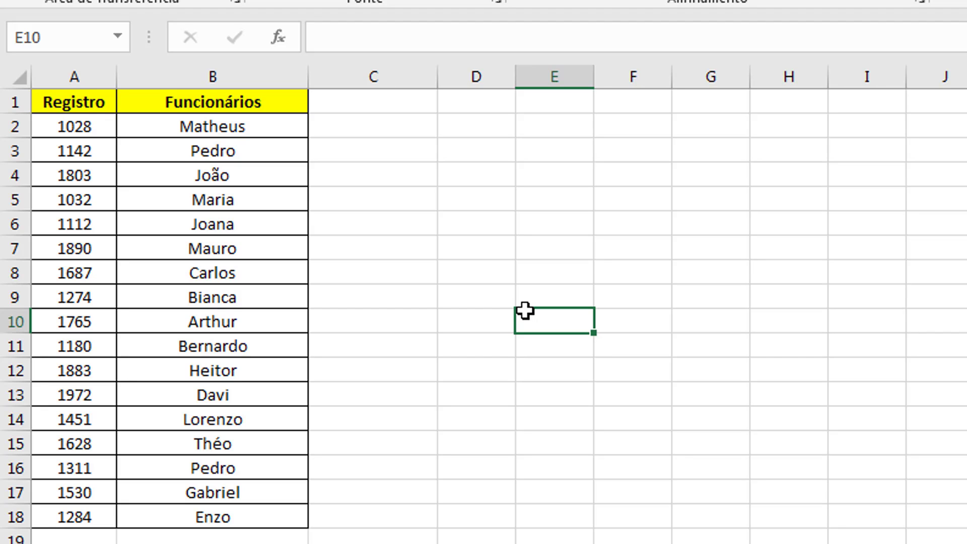
pyautogui.click(413, 325)
pyautogui.click(373, 517)
pyautogui.click(242, 543)
pyautogui.click(76, 543)
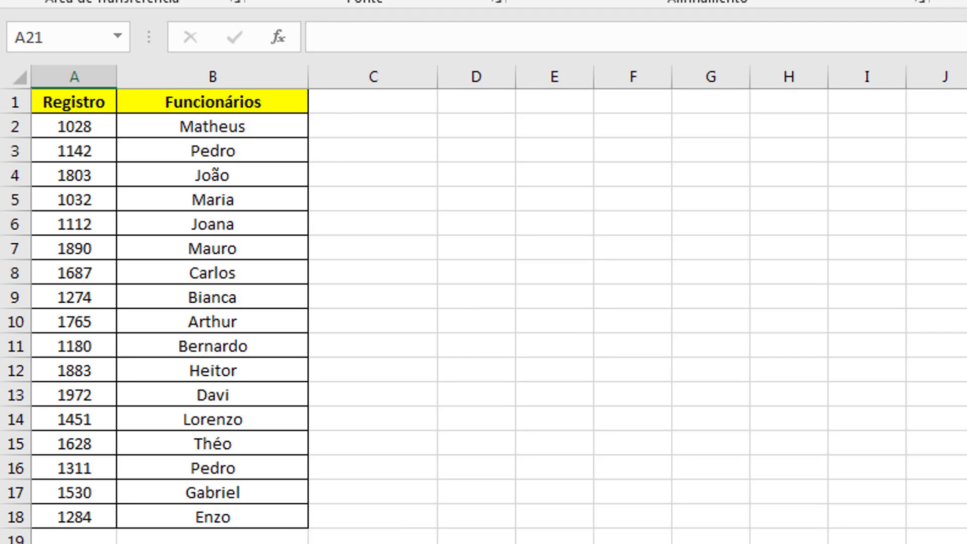
pyautogui.click(373, 543)
# Enter the label "Total de Func" in D1, narrowing column C and widening column D to fit it
pyautogui.moveTo(436, 78); pyautogui.dragTo(401, 81)
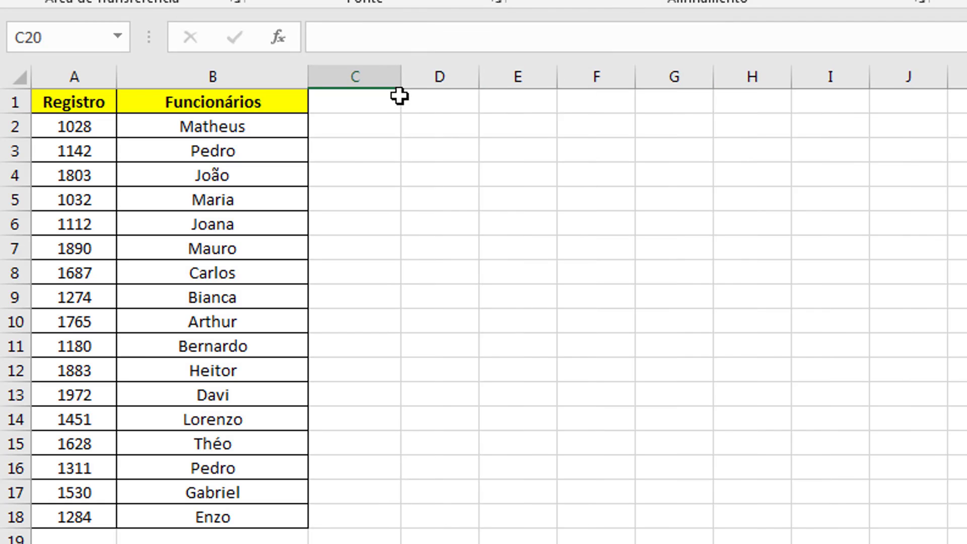
pyautogui.click(435, 99)
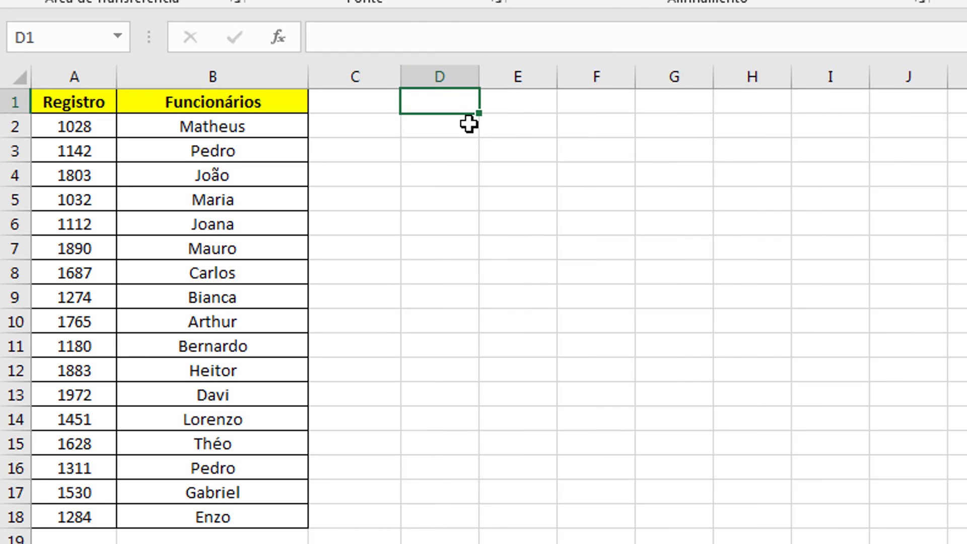
pyautogui.write('Total de ')
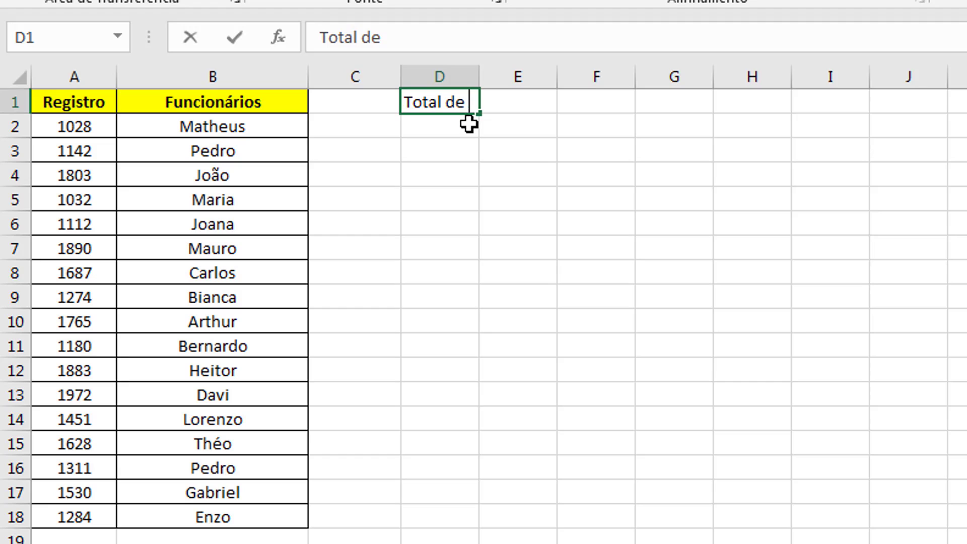
pyautogui.write('Func')
pyautogui.press('Return')
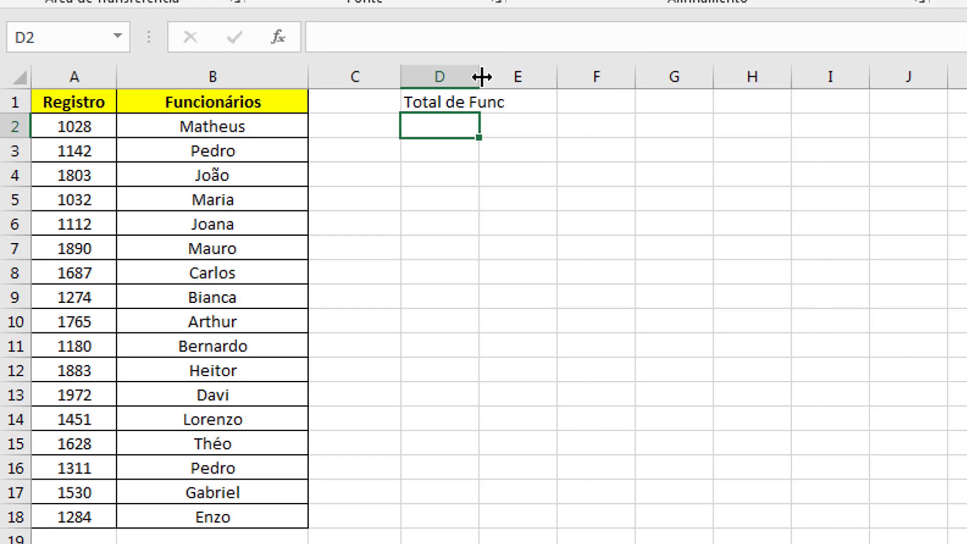
pyautogui.moveTo(481, 76); pyautogui.dragTo(509, 77)
# Enter the formula =CONT.VALORES(B2:B18) in E1 to count the employee names
pyautogui.click(565, 111)
pyautogui.write('=')
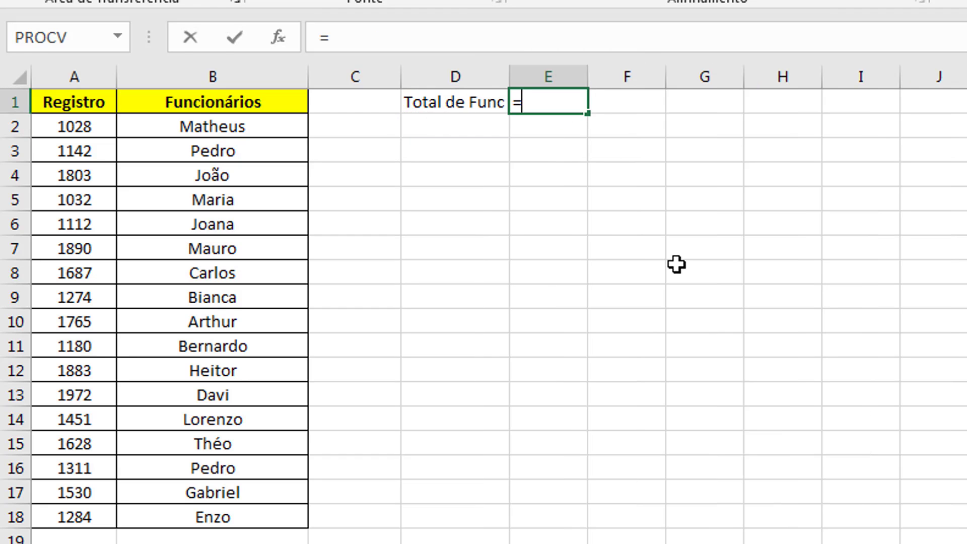
pyautogui.write('cont.valor')
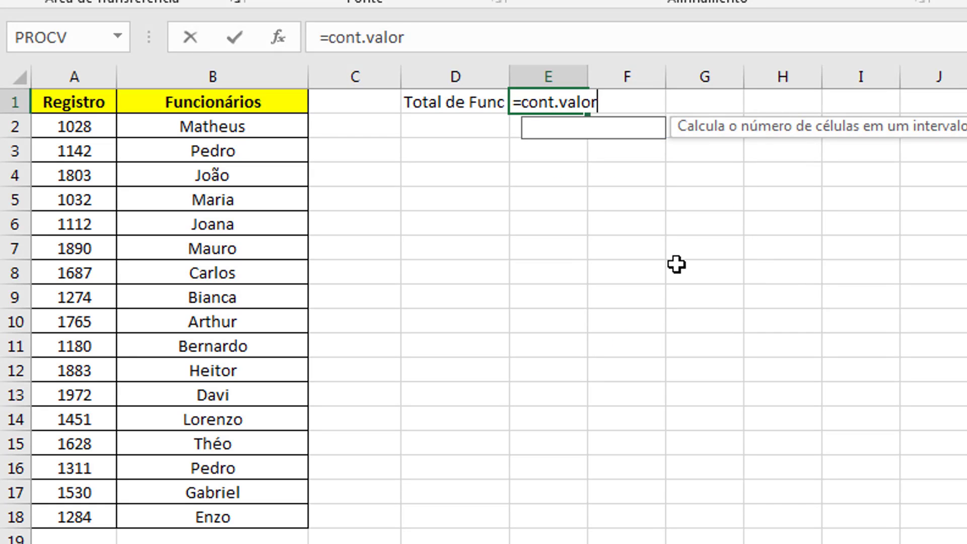
pyautogui.write('es(')
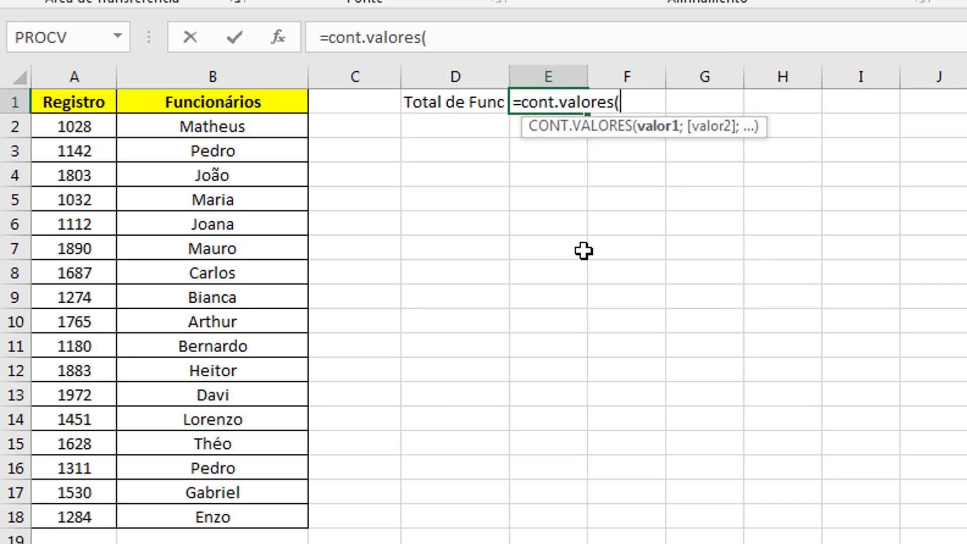
pyautogui.moveTo(238, 132); pyautogui.dragTo(228, 516)
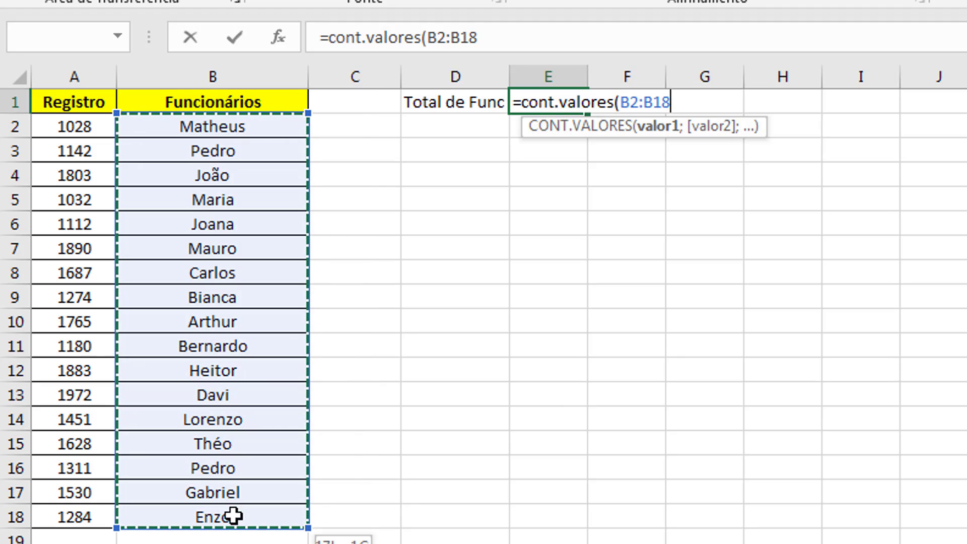
pyautogui.write(')')
pyautogui.press('Return')
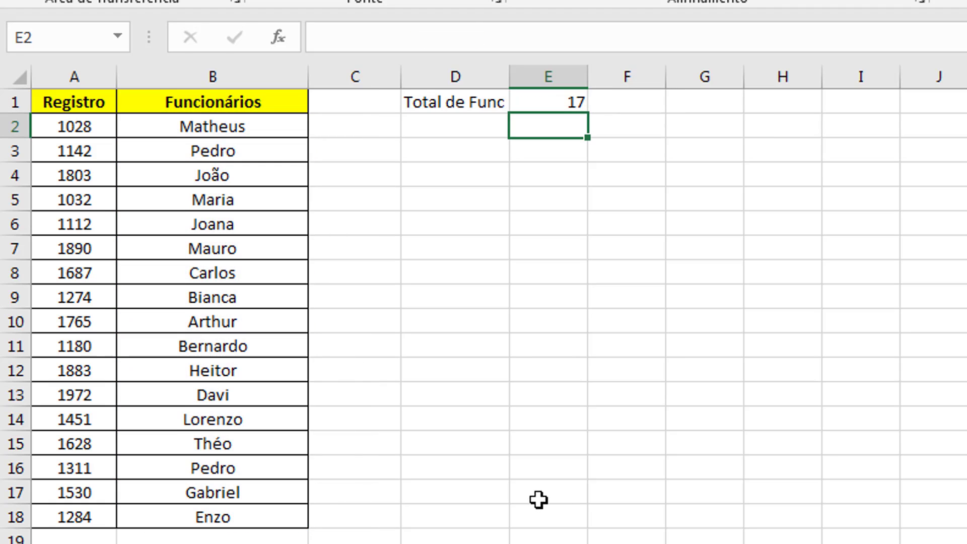
# Try moving the counted range of the E1 formula back and forth between B2:B18 and A2:A18
pyautogui.doubleClick(567, 103)
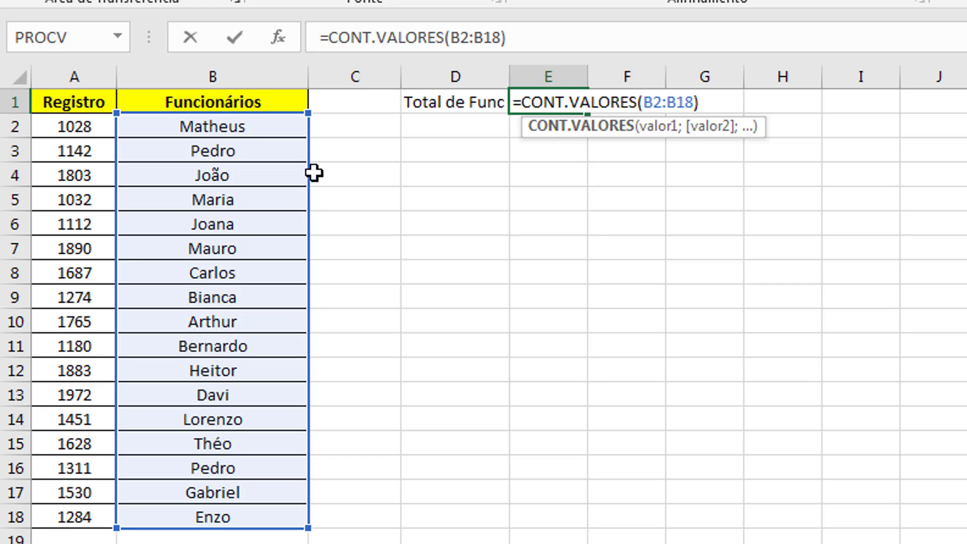
pyautogui.moveTo(313, 237); pyautogui.dragTo(96, 204)
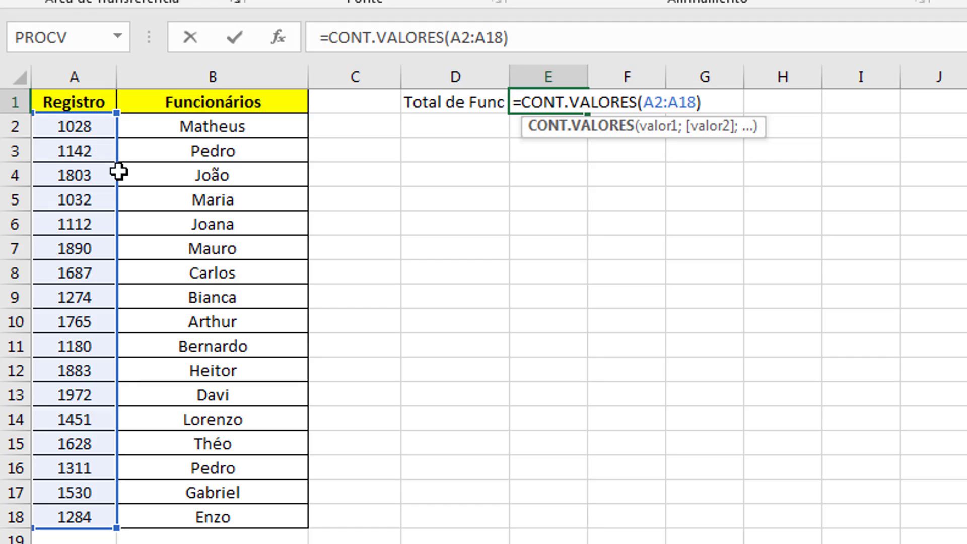
pyautogui.moveTo(115, 181); pyautogui.dragTo(255, 184)
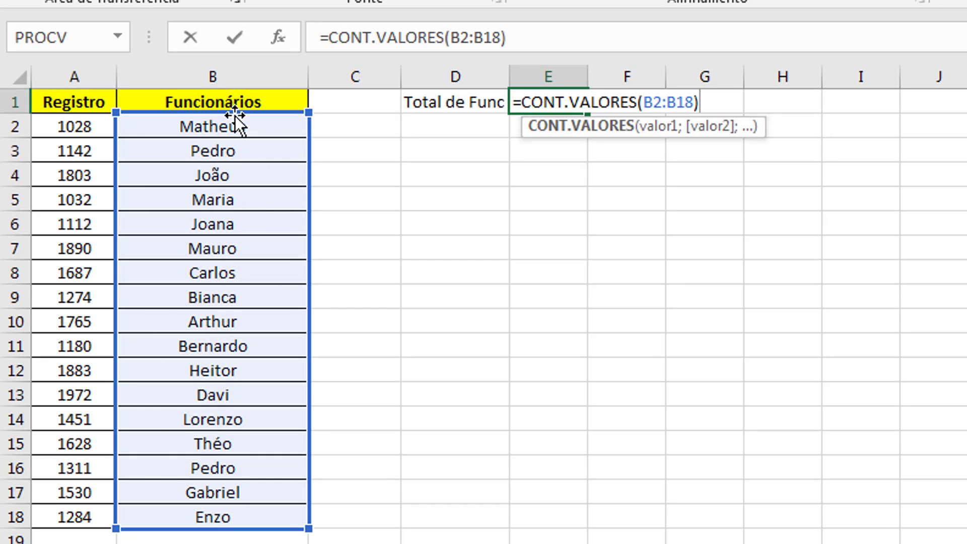
pyautogui.moveTo(235, 119); pyautogui.dragTo(51, 125)
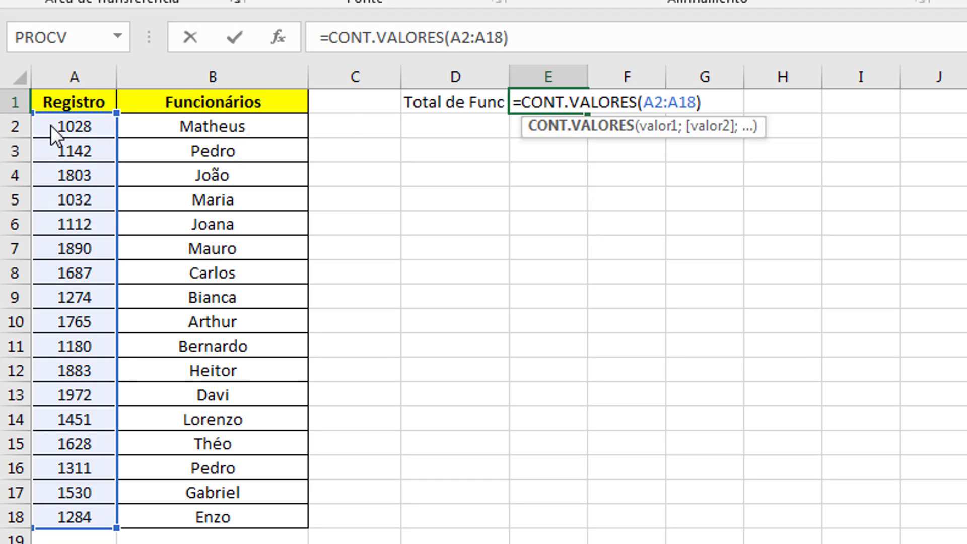
# Re-enter the range of the CONT.VALORES formula in E1 as A2:A18, the Registro column
pyautogui.press('BackSpace')
pyautogui.press('BackSpace')
pyautogui.press('BackSpace')
pyautogui.press('BackSpace')
pyautogui.press('BackSpace')
pyautogui.press('BackSpace')
pyautogui.press('BackSpace')
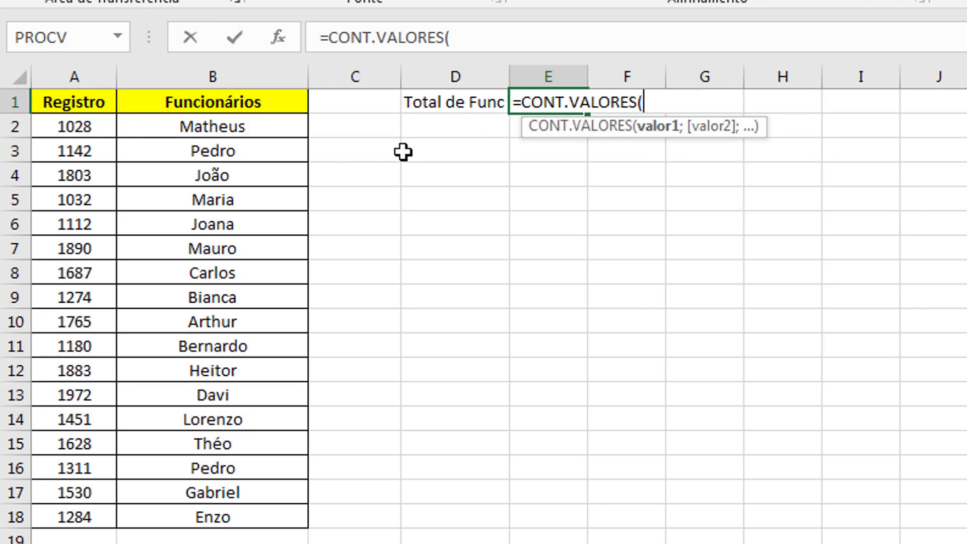
pyautogui.moveTo(104, 128); pyautogui.dragTo(95, 510)
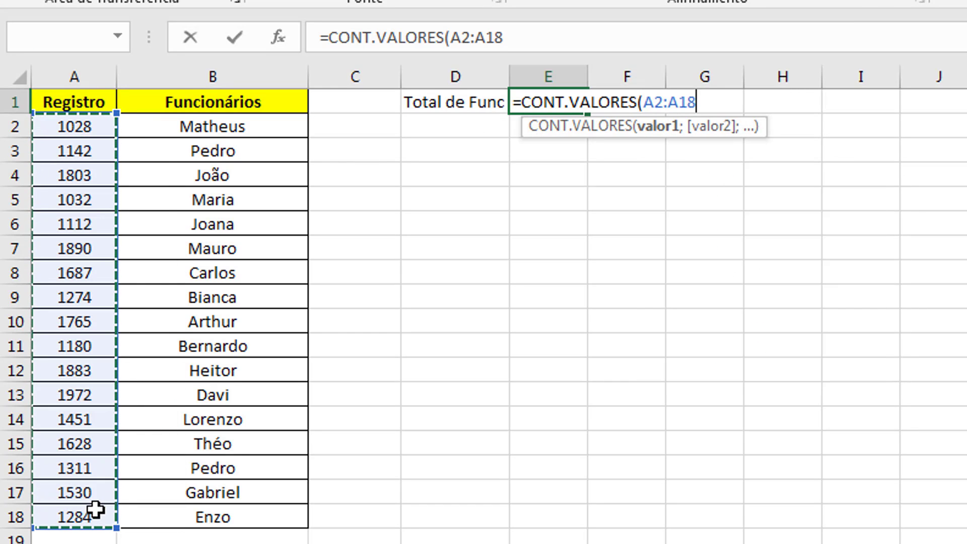
pyautogui.moveTo(119, 276); pyautogui.dragTo(82, 272)
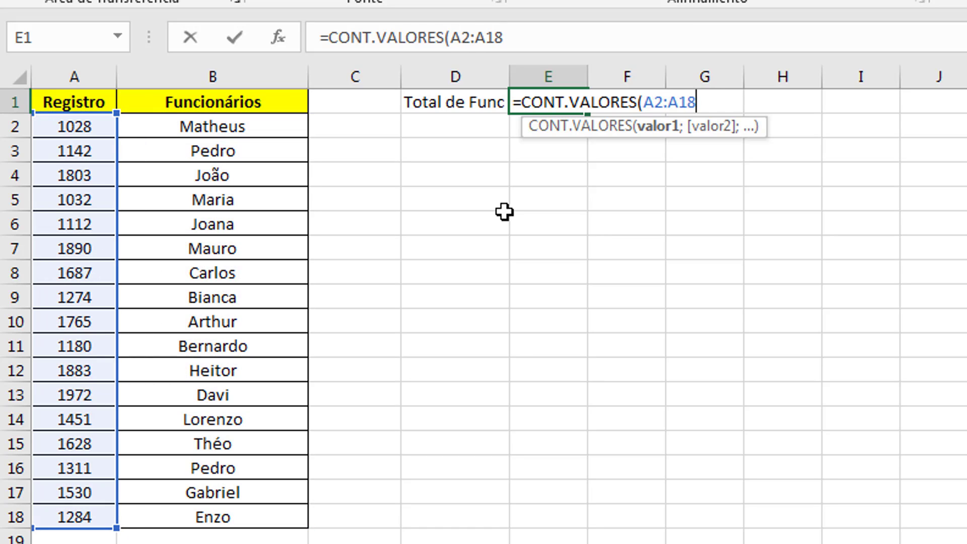
pyautogui.write(')')
pyautogui.press('Return')
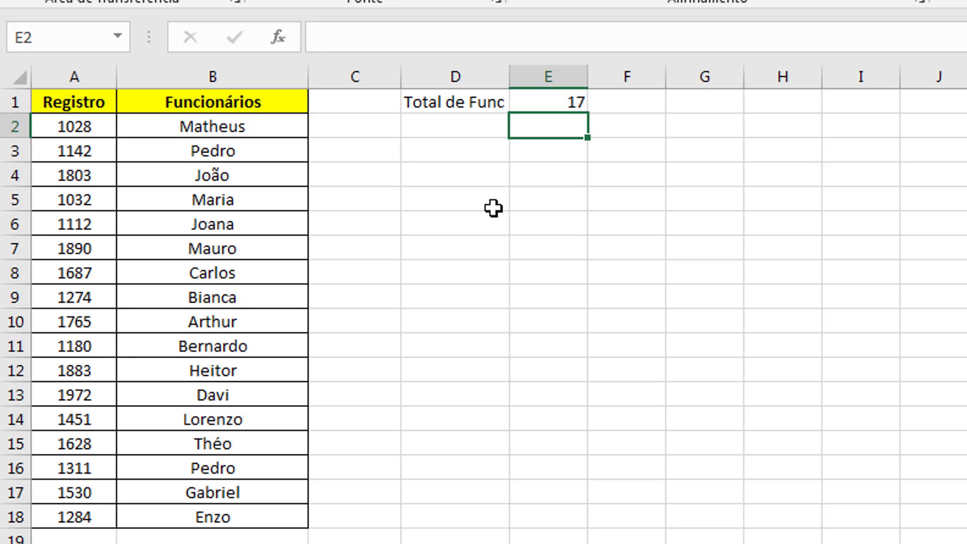
# Examine the first rows of the table, comparing each Registro number with its Funcionários entry
pyautogui.click(62, 119)
pyautogui.click(194, 110)
pyautogui.click(87, 127)
pyautogui.click(205, 119)
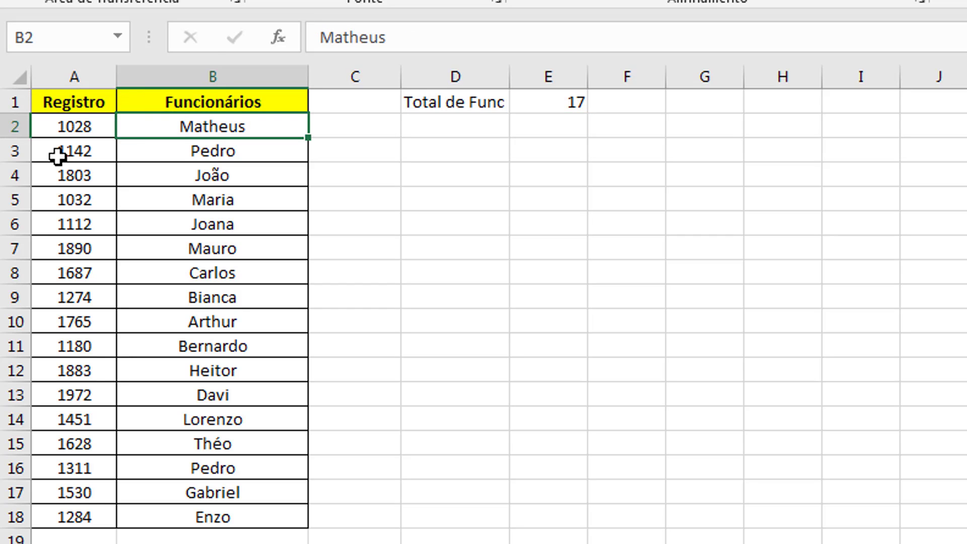
pyautogui.click(58, 157)
pyautogui.click(174, 148)
pyautogui.click(76, 157)
pyautogui.click(226, 171)
pyautogui.click(67, 190)
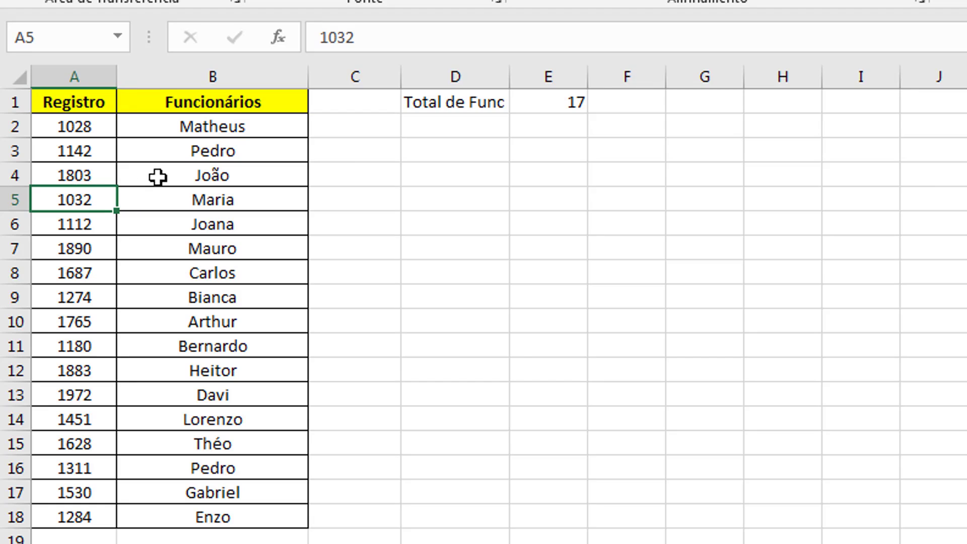
pyautogui.click(99, 171)
pyautogui.click(170, 164)
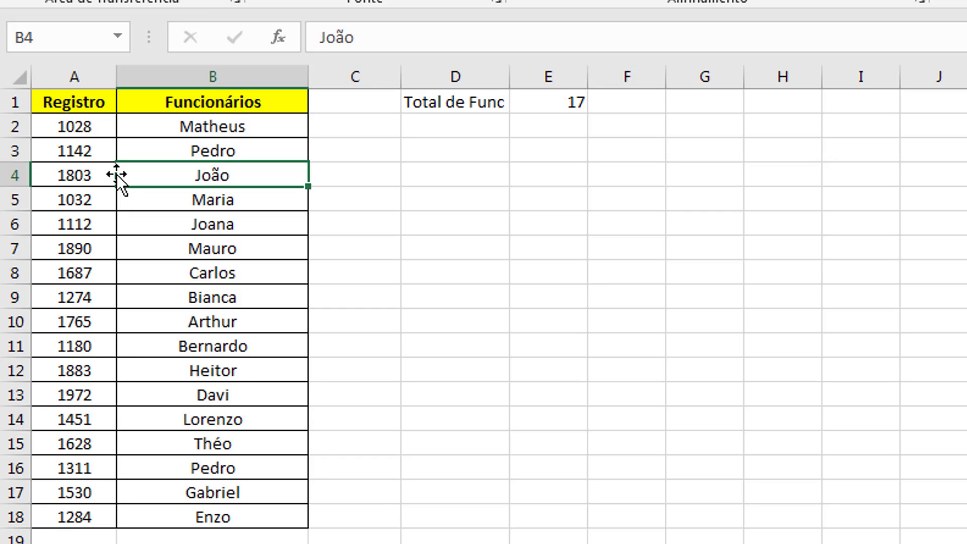
# Check the formula in E1, and enter =CONT.VALORES(B2:B18) in E2 to count the Funcionários column
pyautogui.doubleClick(569, 102)
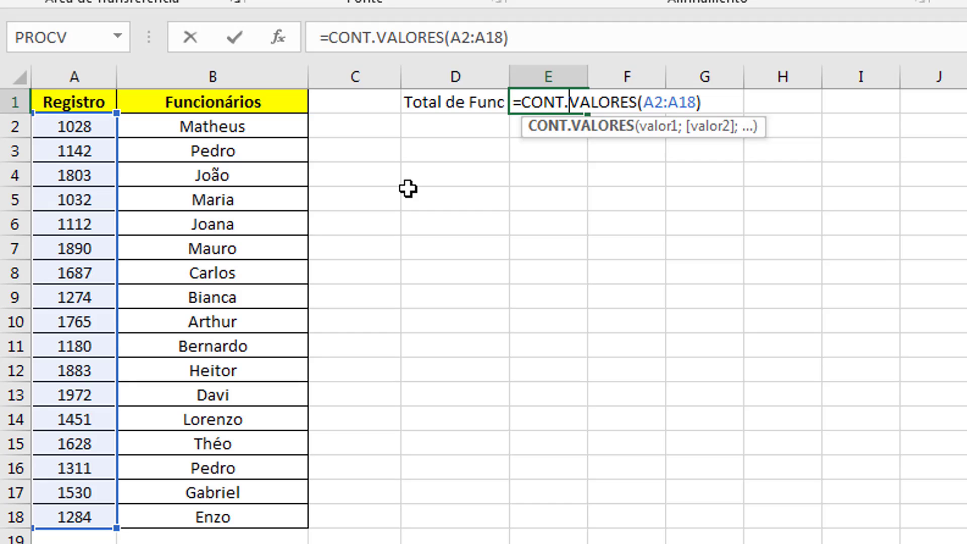
pyautogui.hotkey('ctrl', 'Return')
pyautogui.click(557, 131)
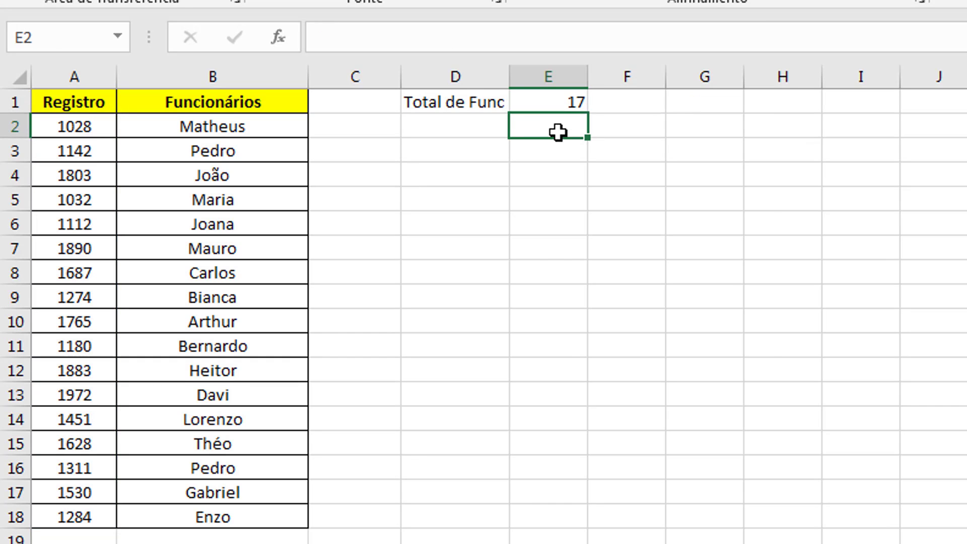
pyautogui.write('=cont.valore')
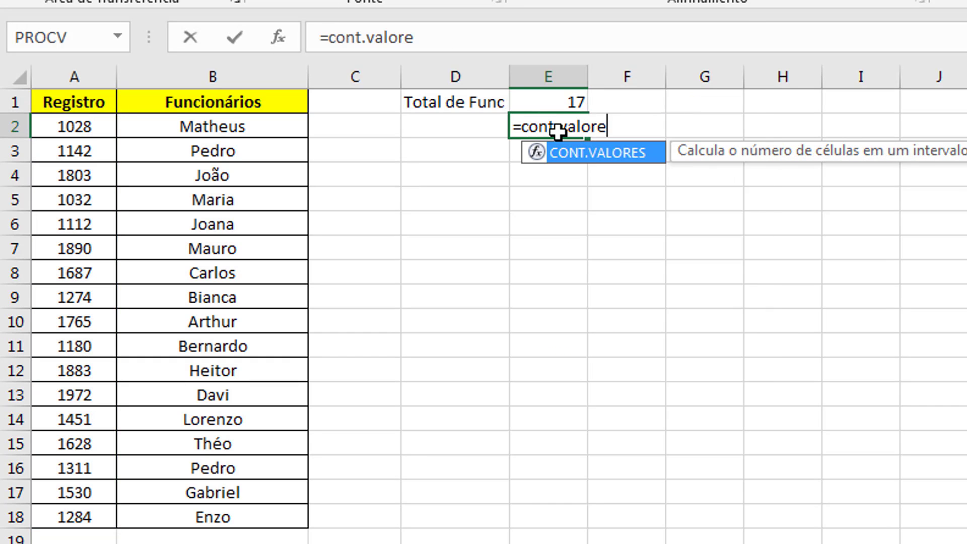
pyautogui.write('s(')
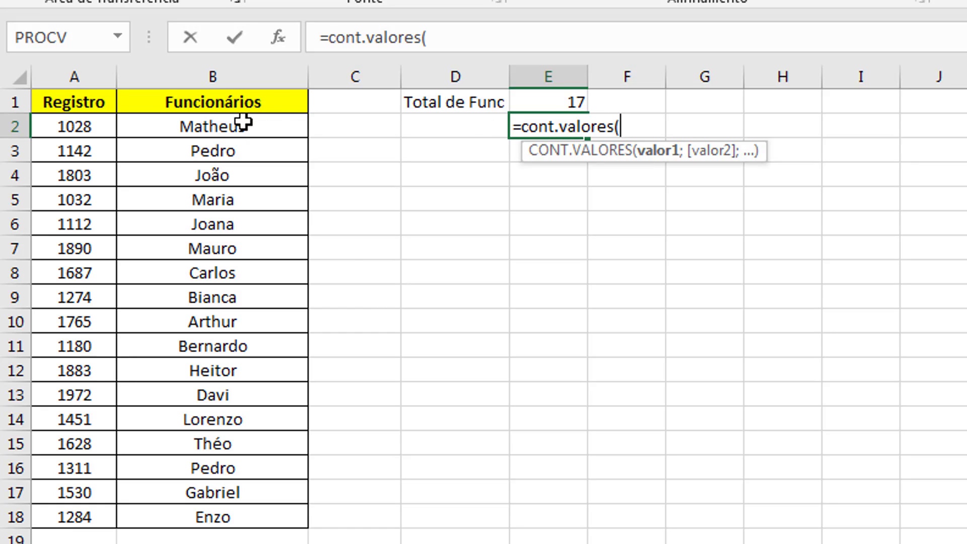
pyautogui.moveTo(252, 126); pyautogui.dragTo(255, 516)
pyautogui.write(')')
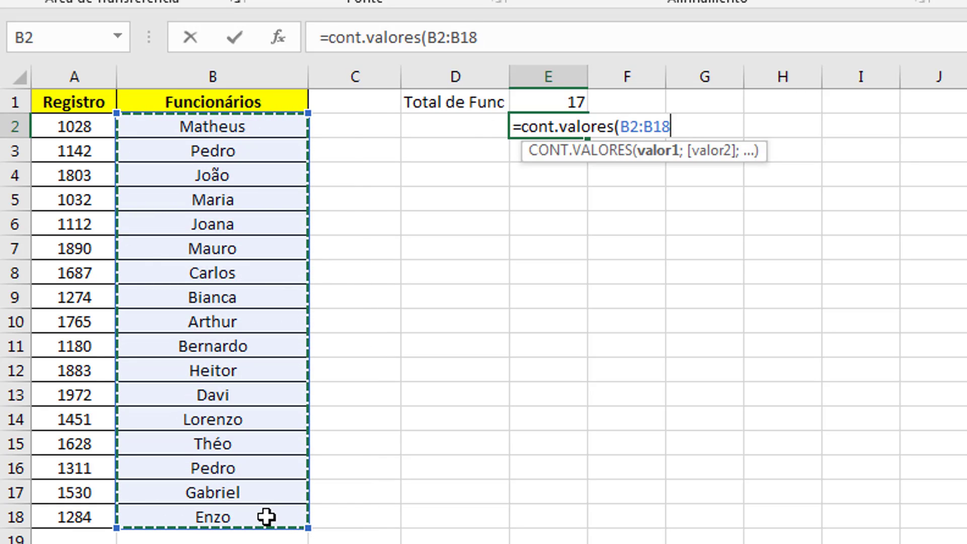
pyautogui.press('Return')
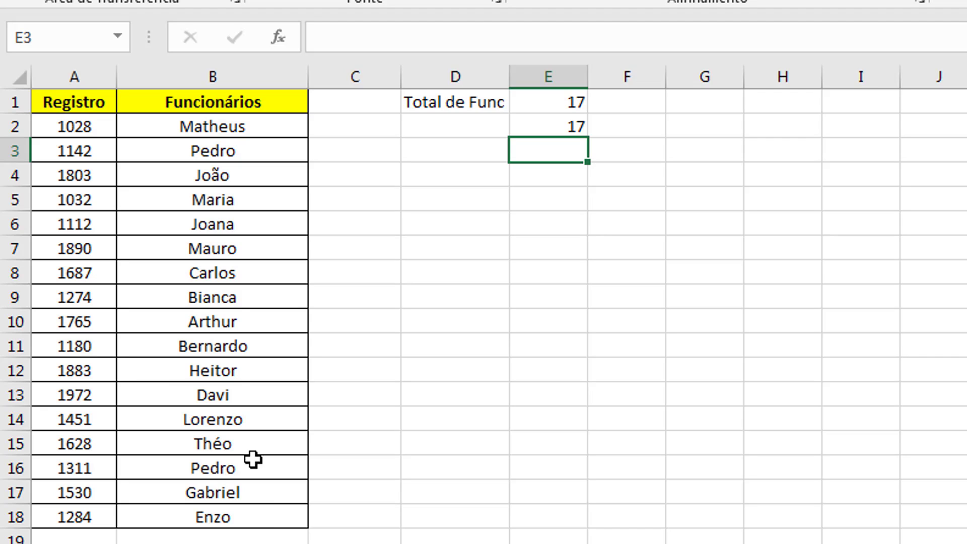
# Clear the employee name in B2 to test the counts in E1 and E2, and undo the deletion
pyautogui.click(213, 126)
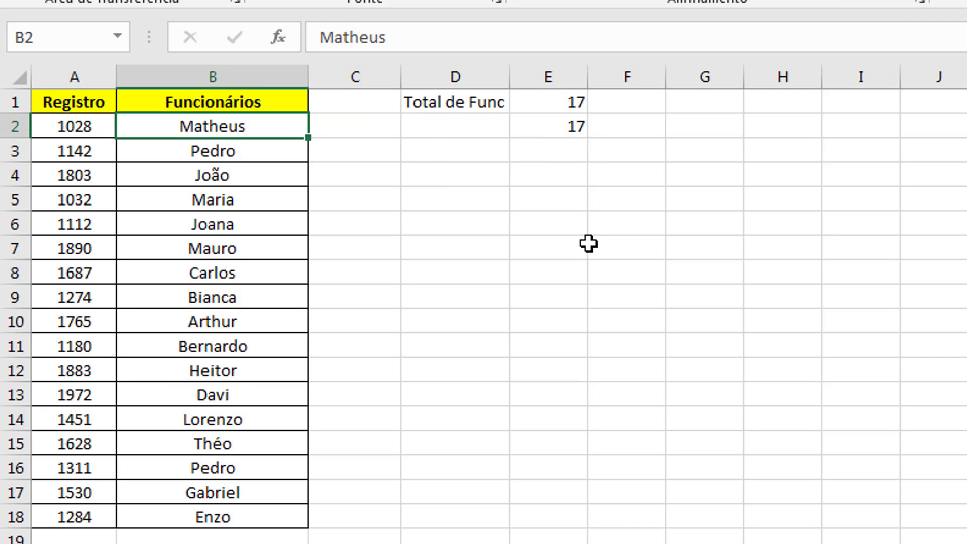
pyautogui.press('Delete')
pyautogui.click(583, 130)
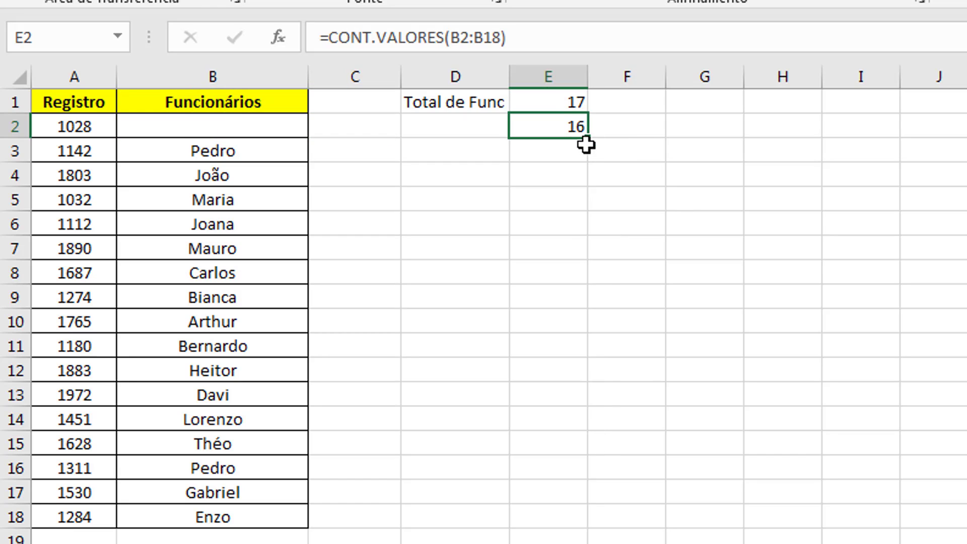
pyautogui.click(556, 94)
pyautogui.click(274, 124)
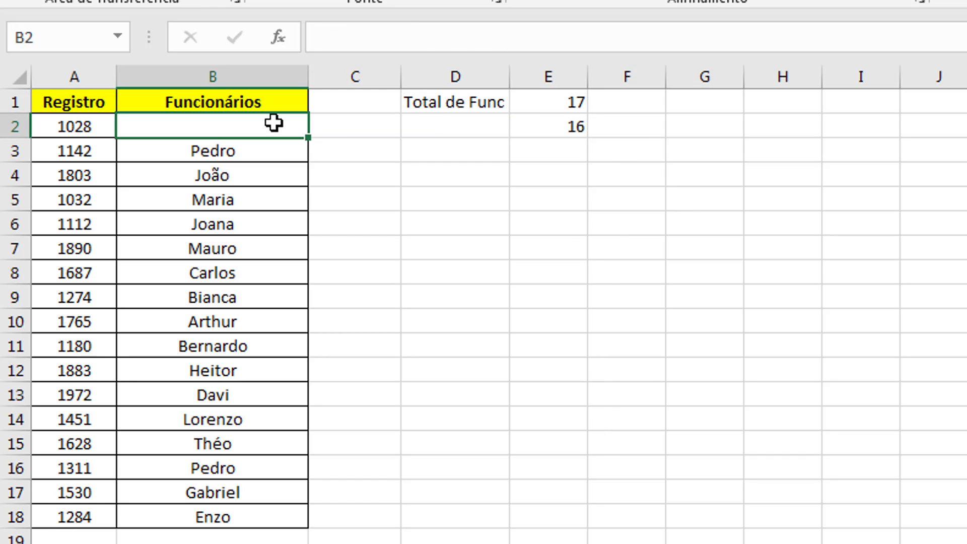
pyautogui.click(75, 123)
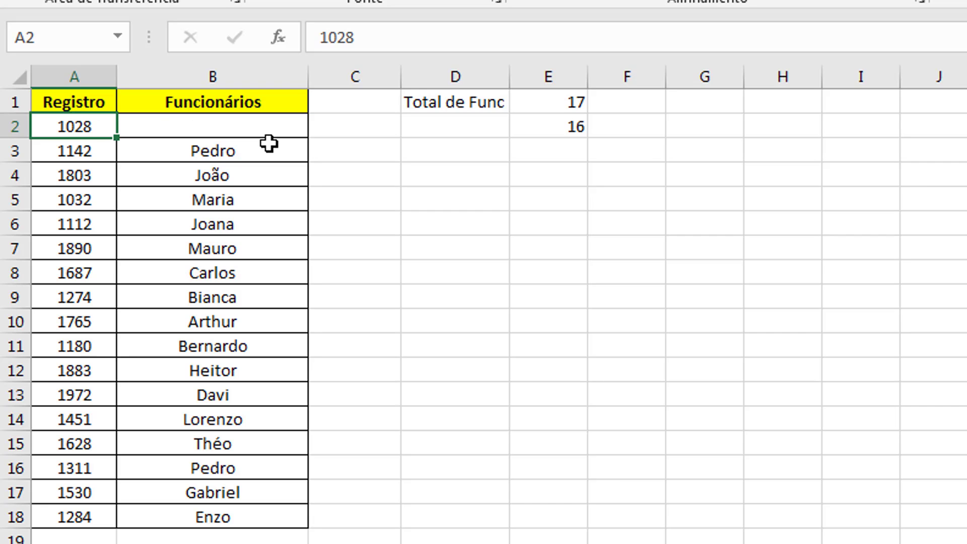
pyautogui.hotkey('ctrl', 'z')
pyautogui.click(462, 228)
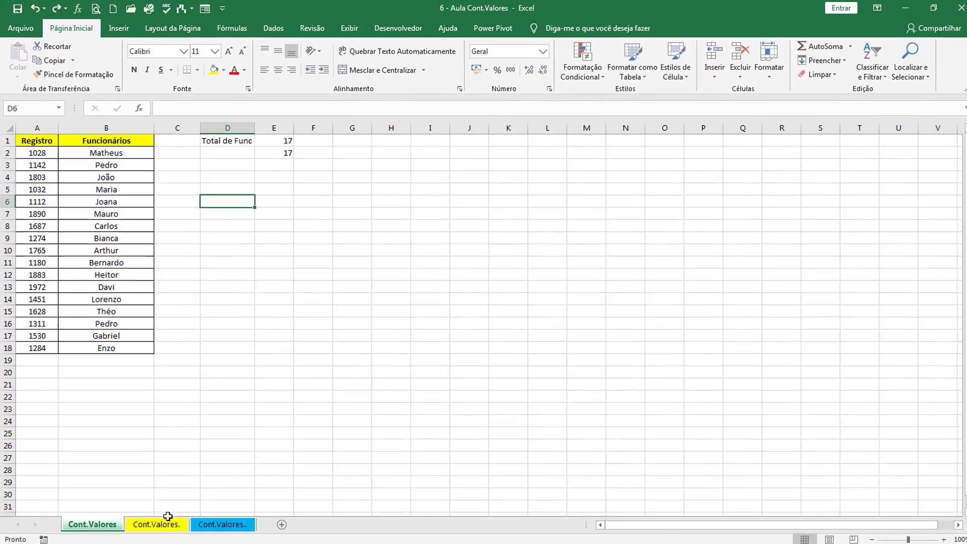
# Open the yellow Cont.Valores. sheet and examine its NOME, ENTRADA, SAÍDA and TIPO DE ACOMODAÇÃO columns
pyautogui.click(168, 520)
pyautogui.click(318, 360)
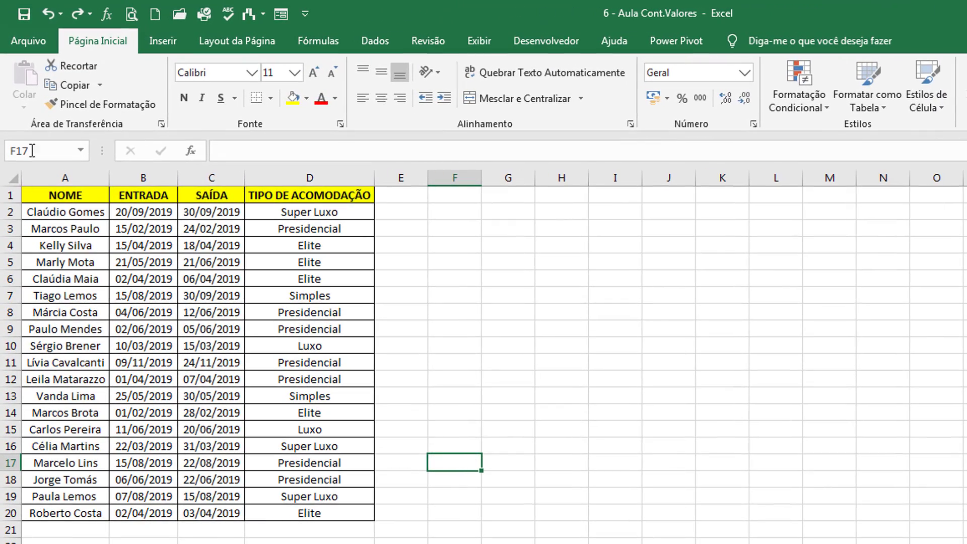
pyautogui.click(77, 177)
pyautogui.click(143, 176)
pyautogui.click(211, 176)
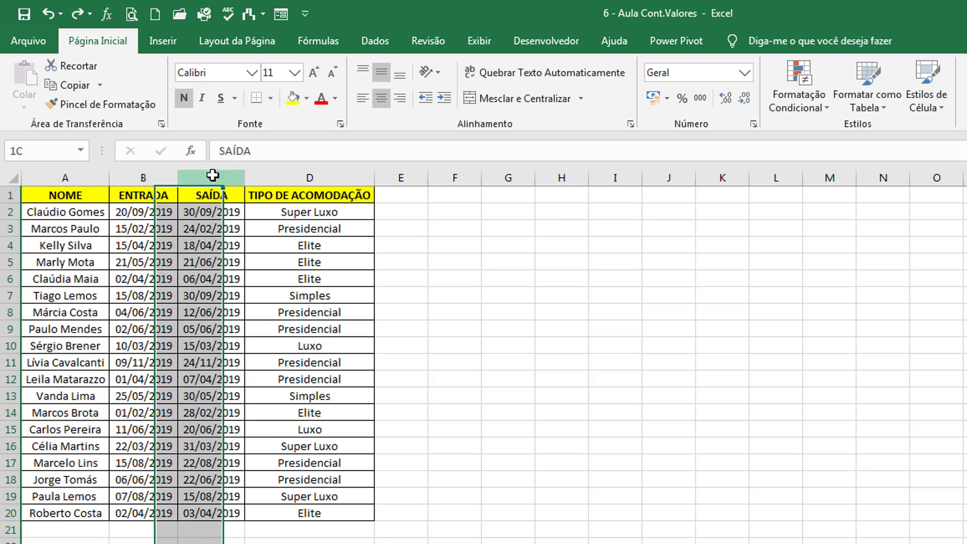
pyautogui.click(303, 177)
pyautogui.click(143, 176)
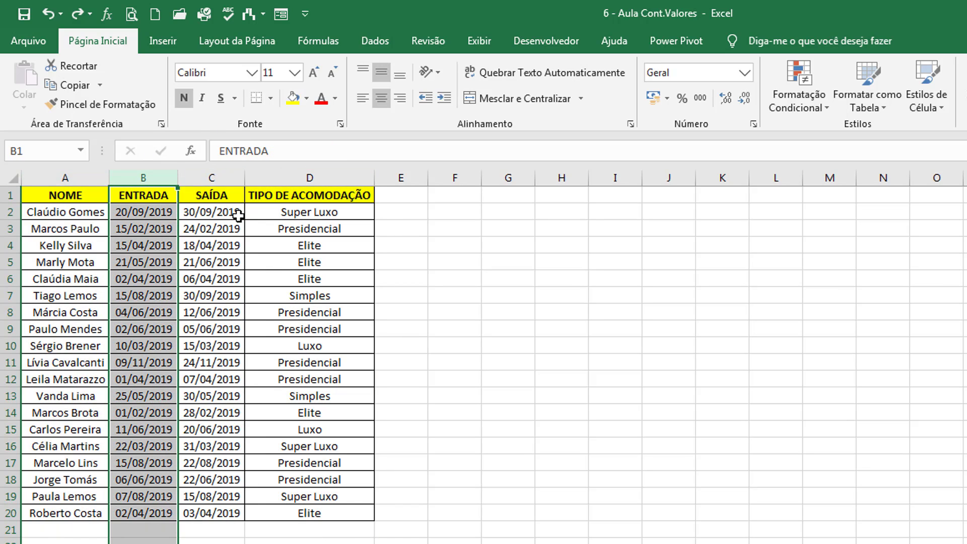
# Examine the SAÍDA and ENTRADA date columns and the first TIPO DE ACOMODAÇÃO entry
pyautogui.click(206, 177)
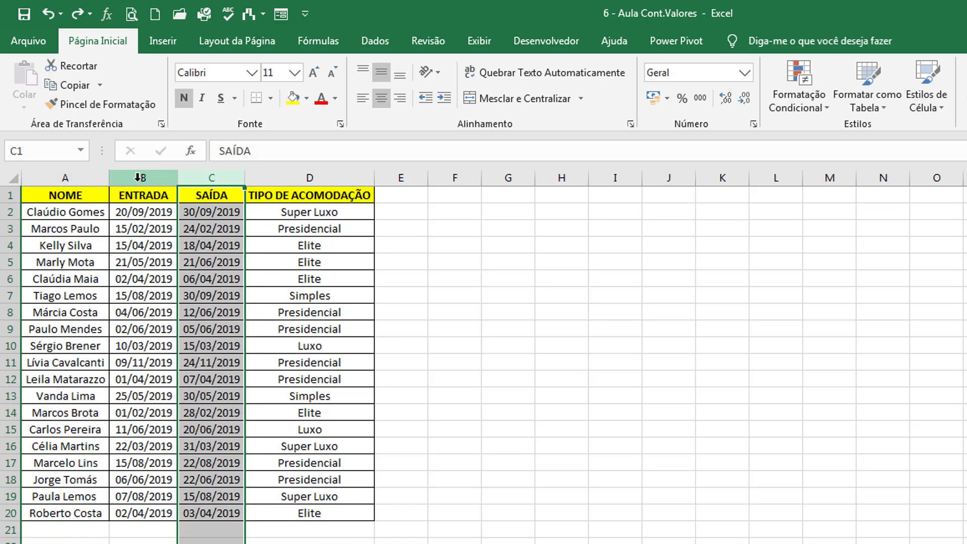
pyautogui.click(137, 176)
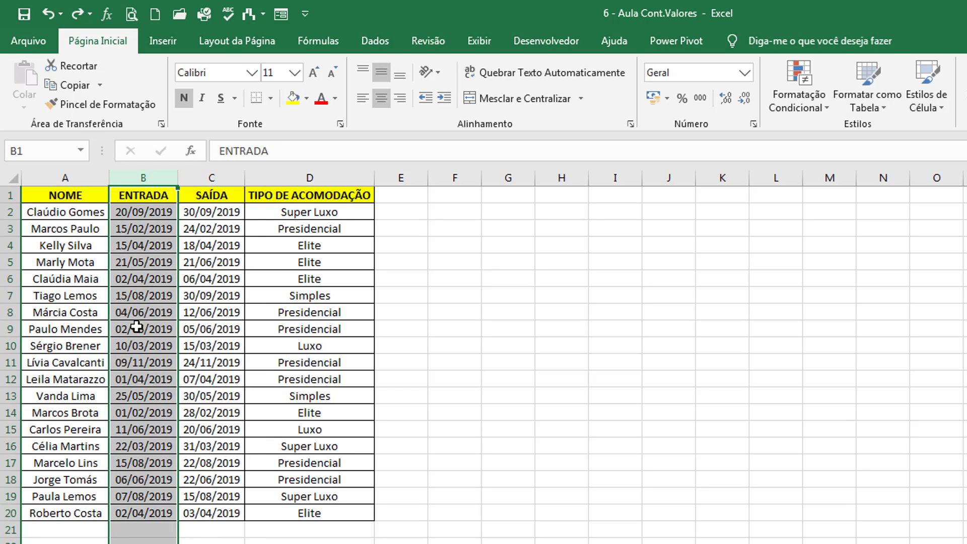
pyautogui.click(477, 265)
pyautogui.click(496, 216)
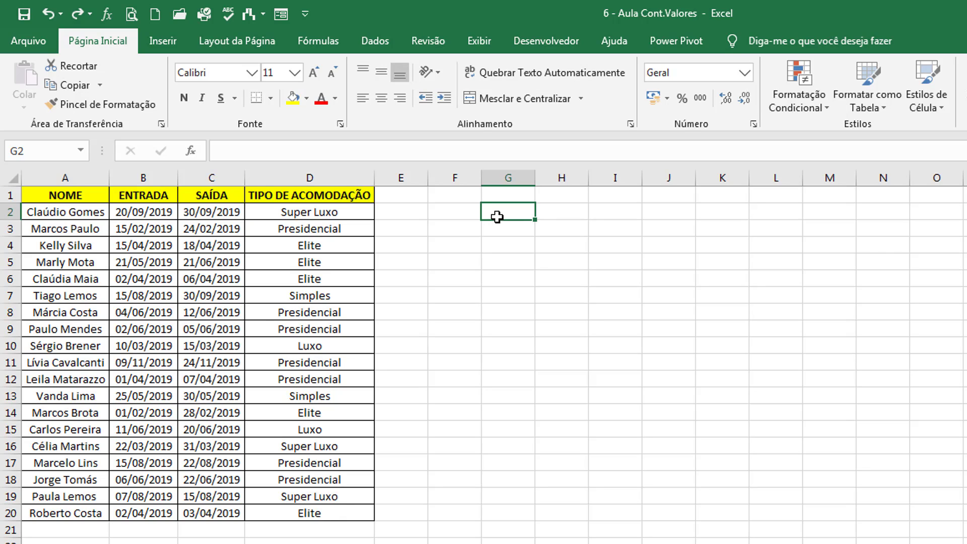
pyautogui.click(357, 211)
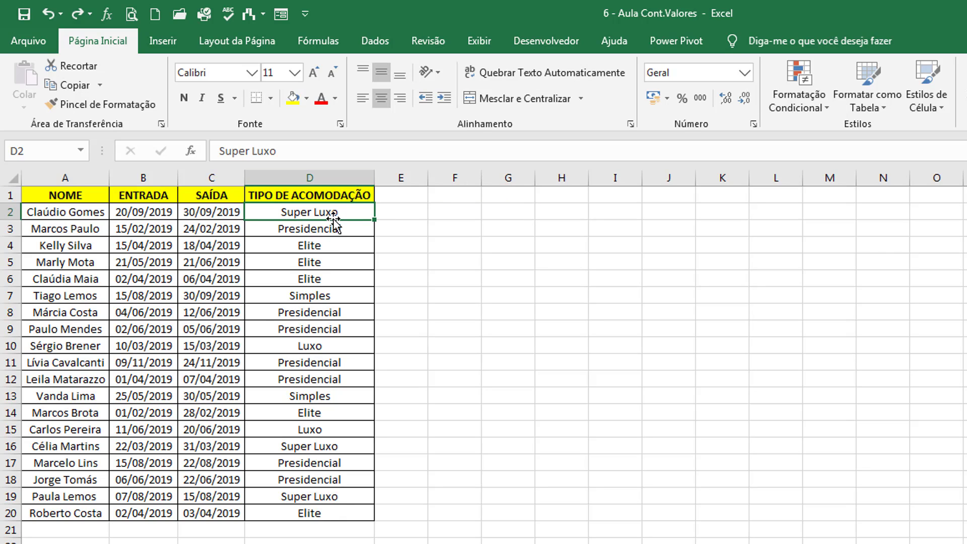
pyautogui.click(451, 212)
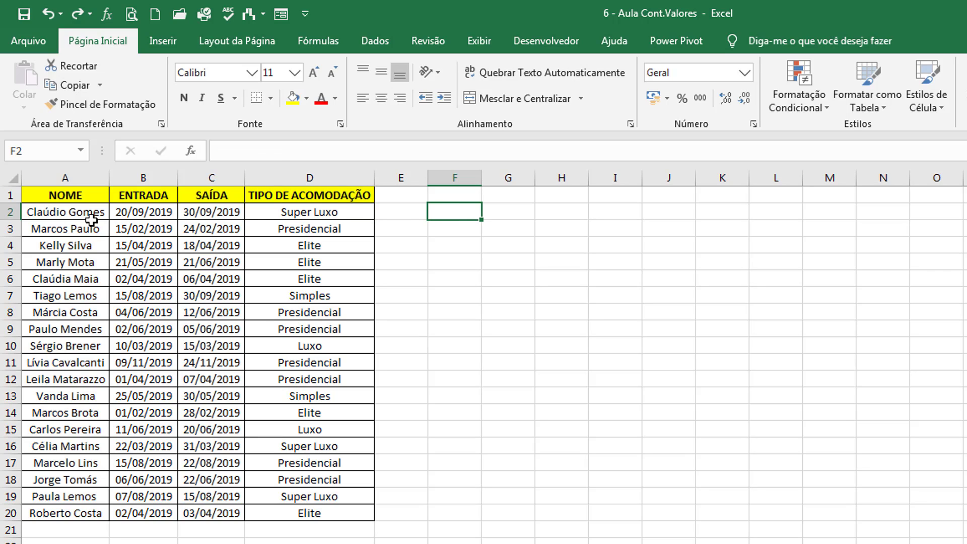
# Enter =CONT.VALORES(A2:A20) in F2 to count the guests in the NOME column, and check the formula
pyautogui.moveTo(89, 214); pyautogui.dragTo(74, 512)
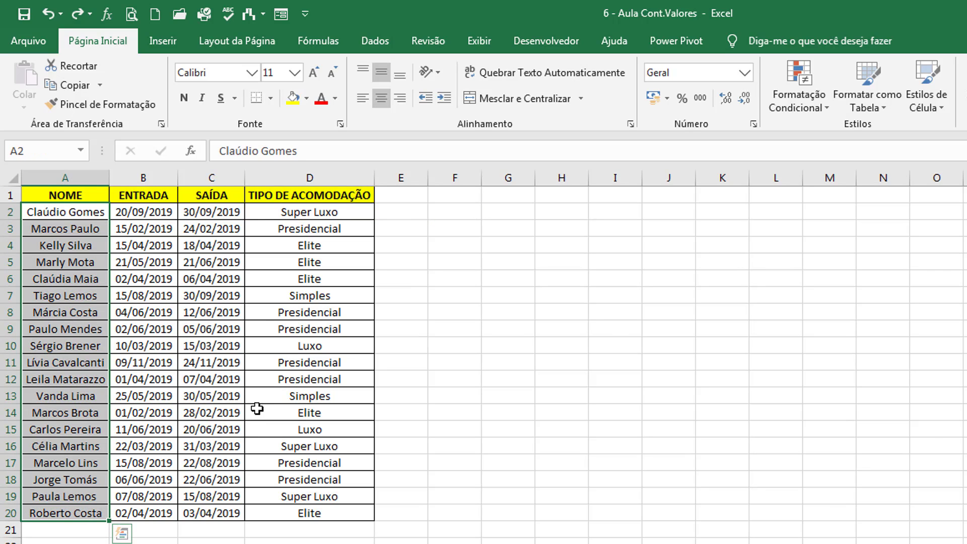
pyautogui.click(450, 213)
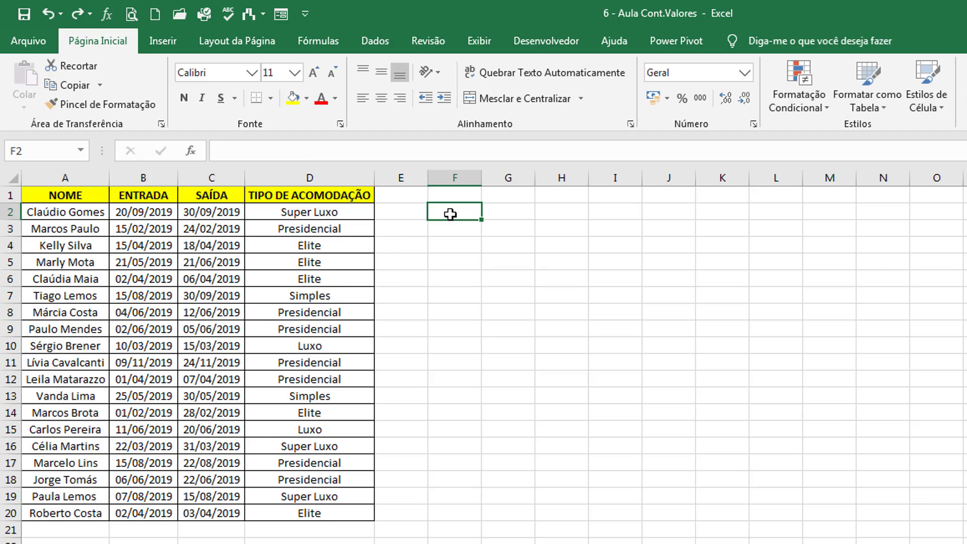
pyautogui.write('=cont.')
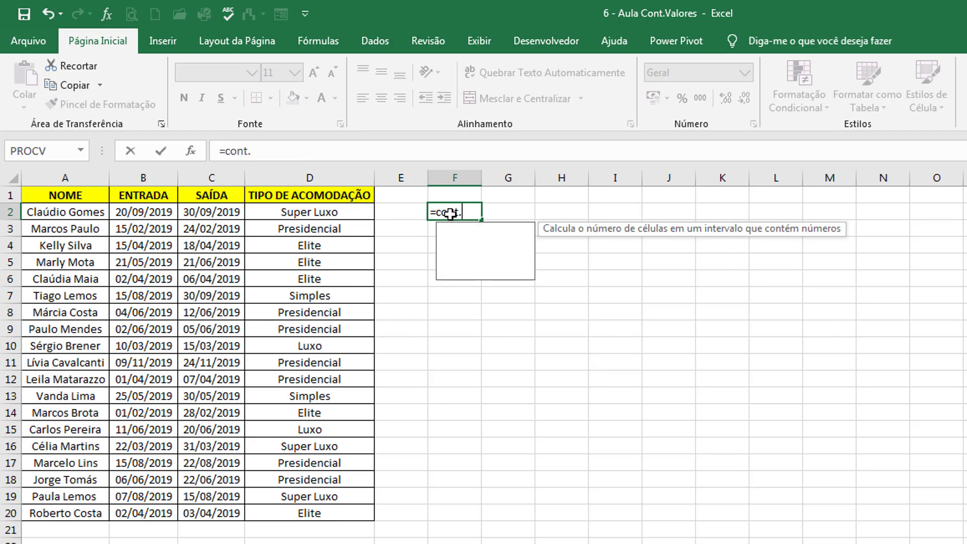
pyautogui.write('valores(')
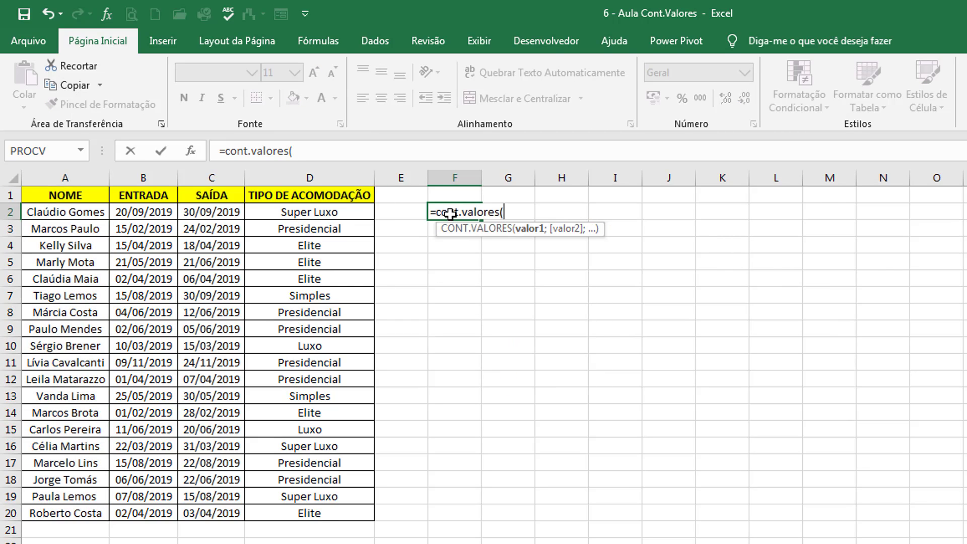
pyautogui.moveTo(76, 216); pyautogui.dragTo(79, 513)
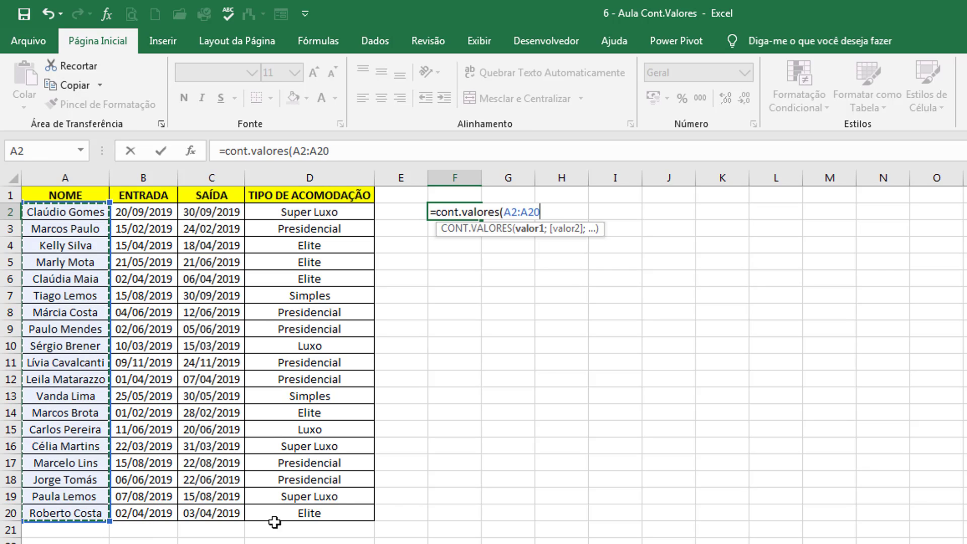
pyautogui.write(')')
pyautogui.press('Return')
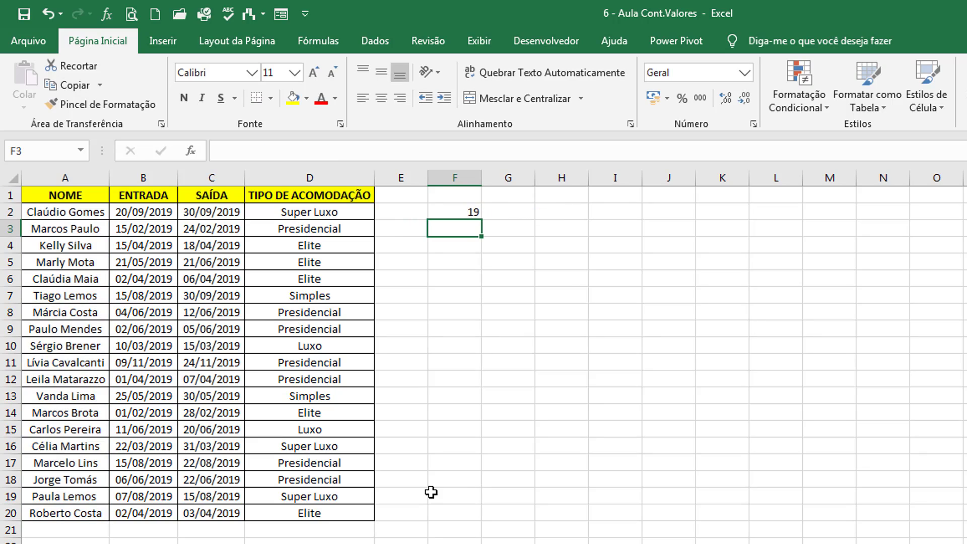
pyautogui.press('Up')
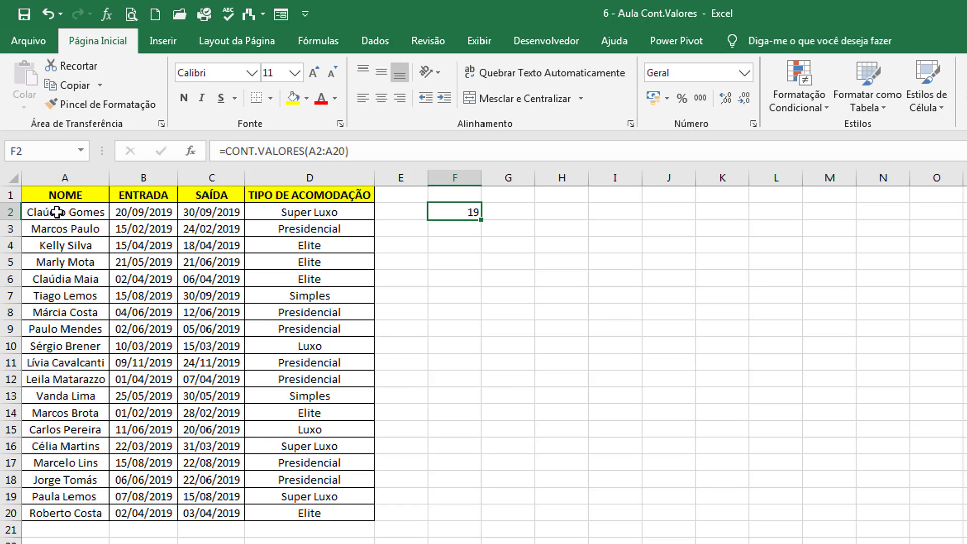
# Review the filled data range and each column from NOME to TIPO DE ACOMODAÇÃO as possible ranges to count
pyautogui.moveTo(56, 212); pyautogui.dragTo(343, 497)
pyautogui.moveTo(129, 211); pyautogui.dragTo(167, 519)
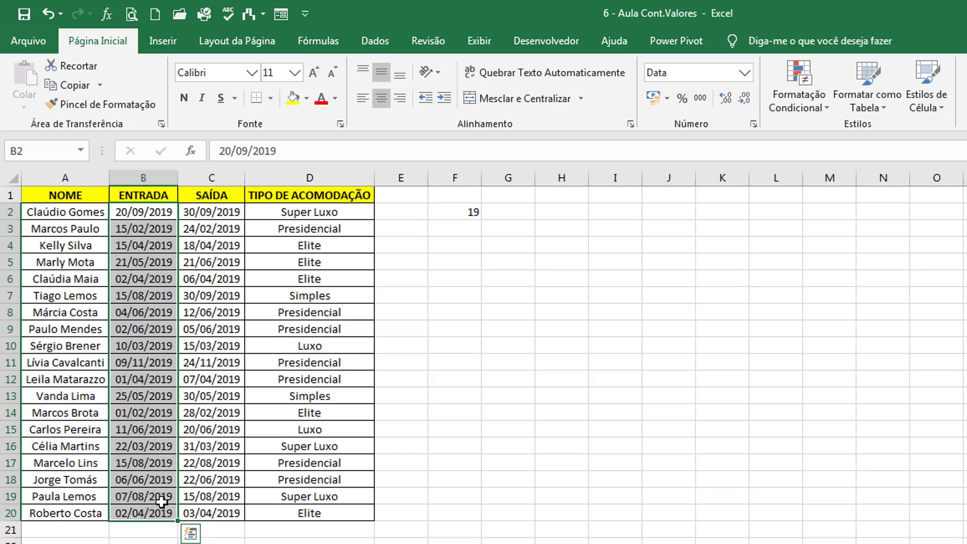
pyautogui.click(100, 179)
pyautogui.click(151, 179)
pyautogui.click(226, 179)
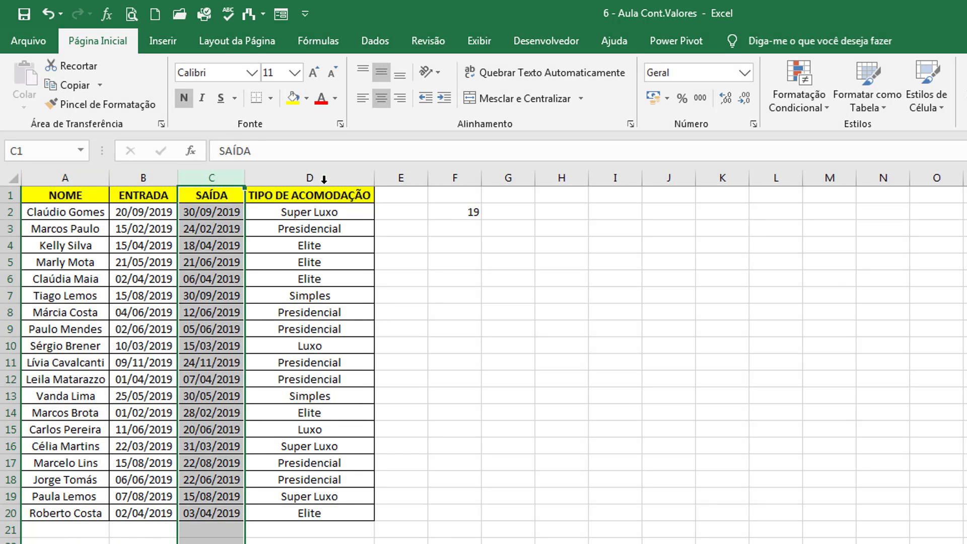
pyautogui.click(337, 180)
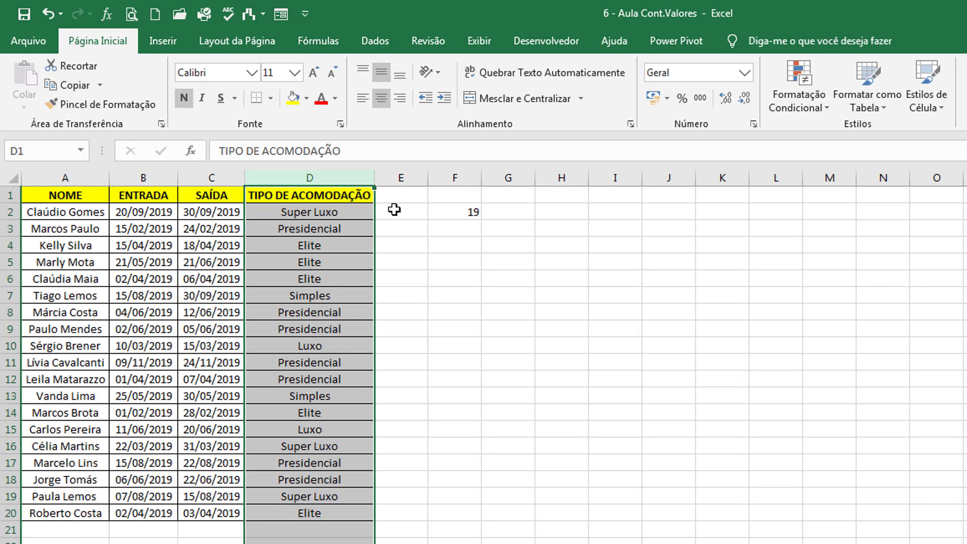
# Open the sheet with the DVD list and examine the titles in A2:A29
pyautogui.click(352, 543)
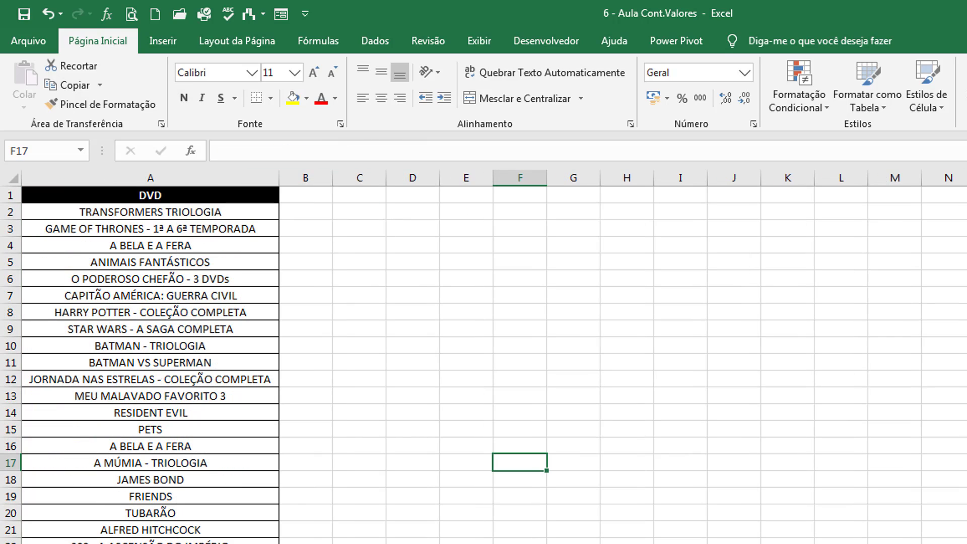
pyautogui.click(395, 481)
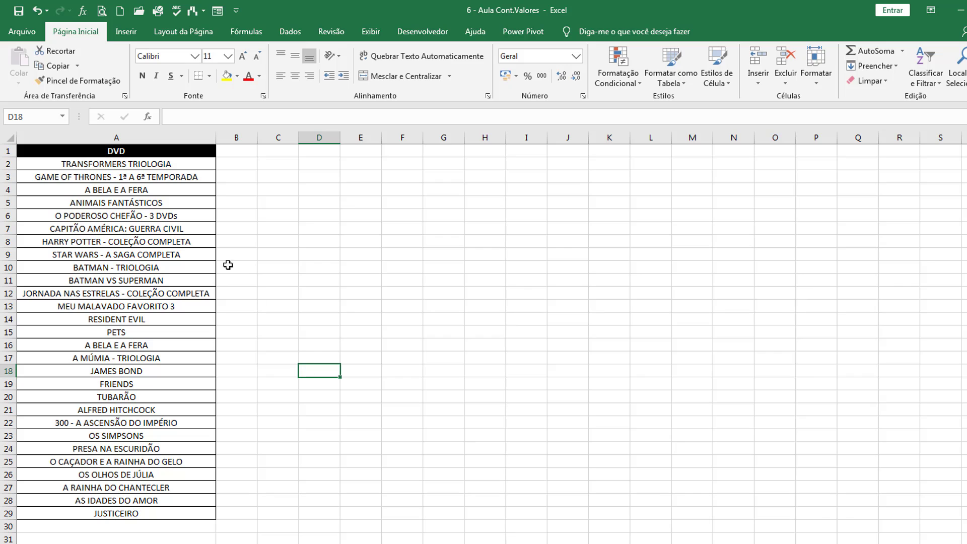
pyautogui.moveTo(151, 165); pyautogui.dragTo(161, 511)
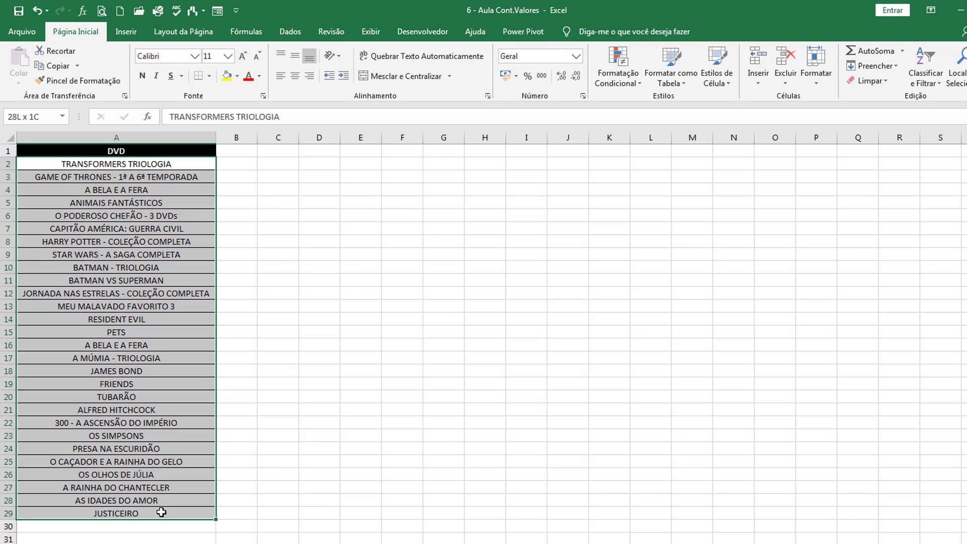
# Enter =CONT.VALORES(A2:A29) in C1 to count the DVD titles without the header
pyautogui.click(286, 150)
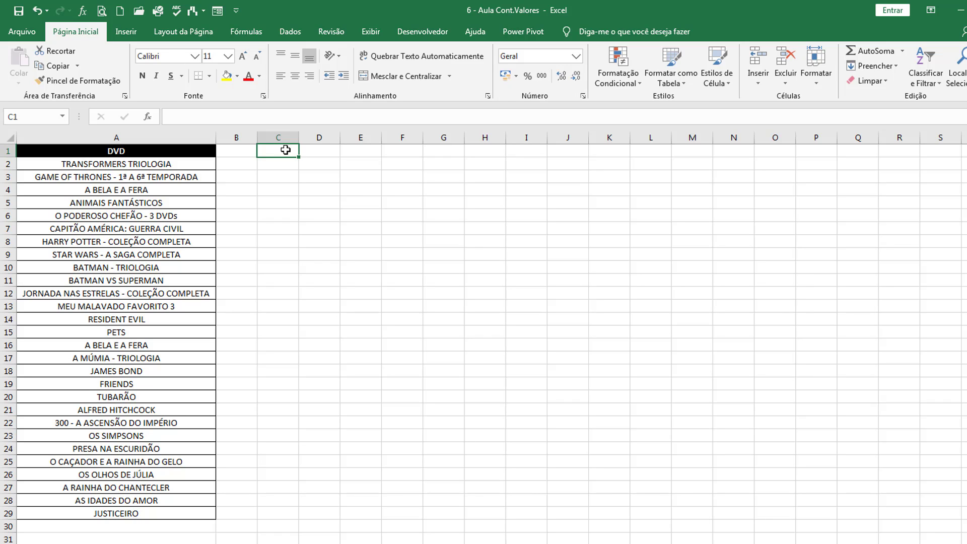
pyautogui.write('=cont.va')
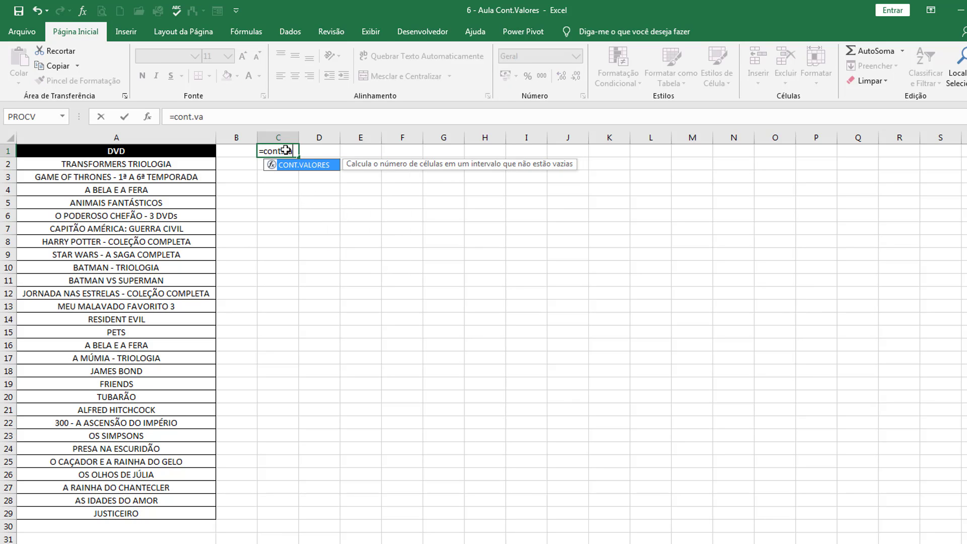
pyautogui.write('lores(')
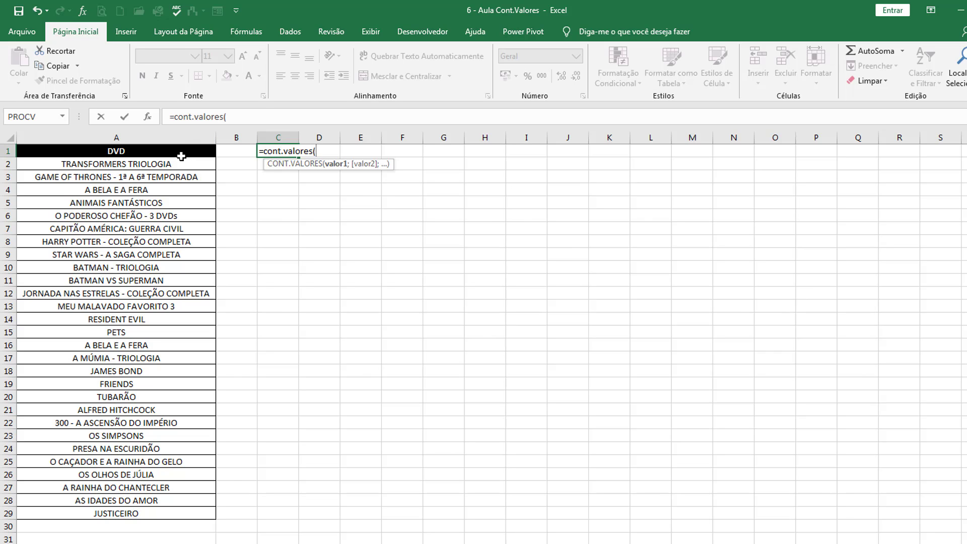
pyautogui.moveTo(169, 162); pyautogui.dragTo(206, 514)
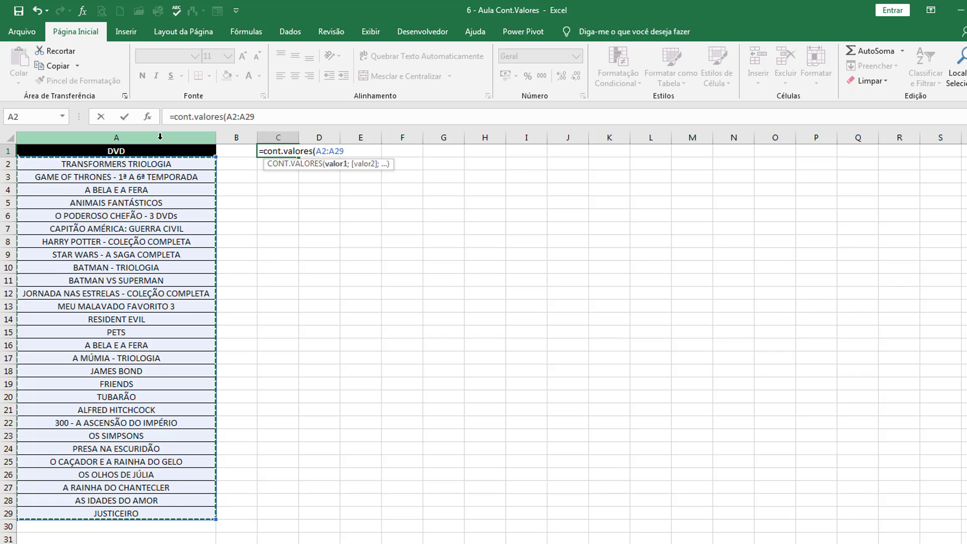
pyautogui.write(')')
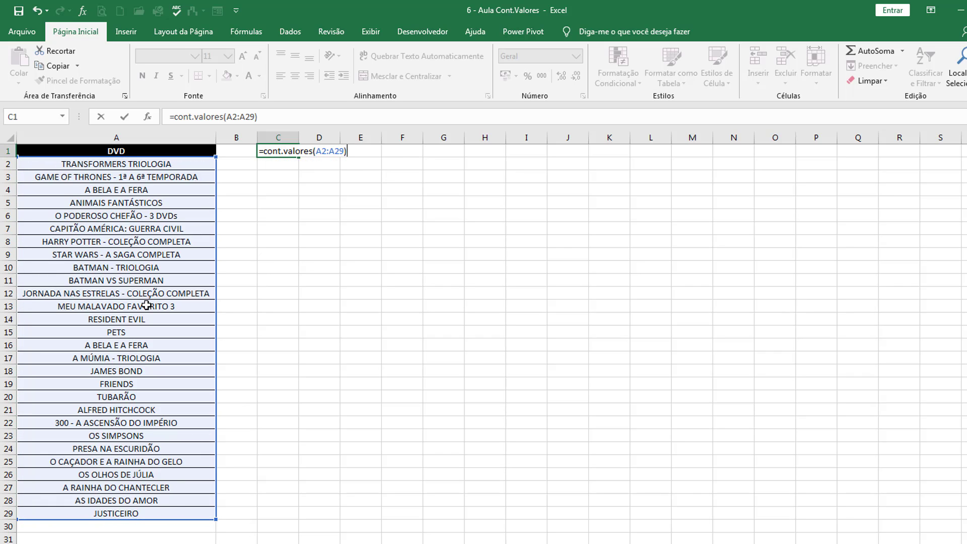
pyautogui.press('Return')
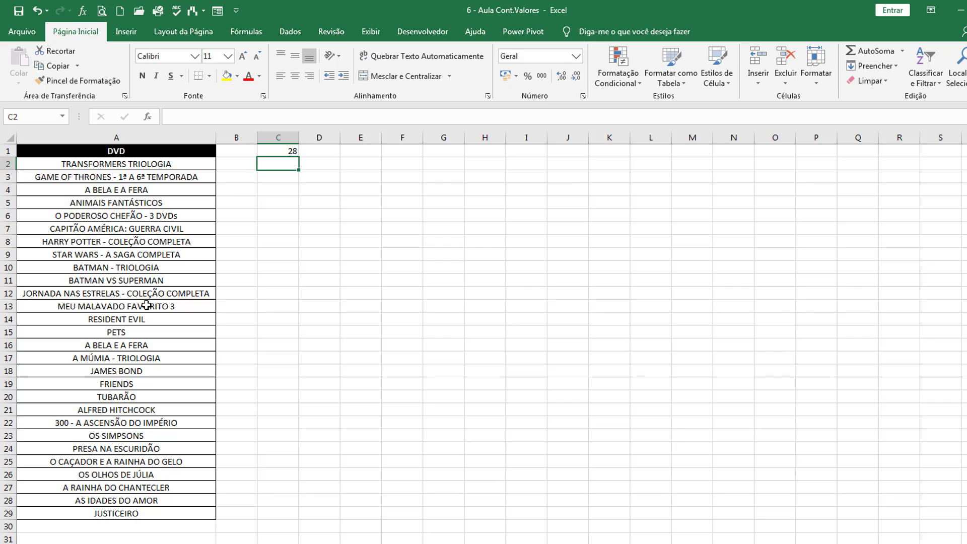
# Try extending the counted range in C1 to A1:A29, undo the change, and recheck the formula's range
pyautogui.doubleClick(282, 151)
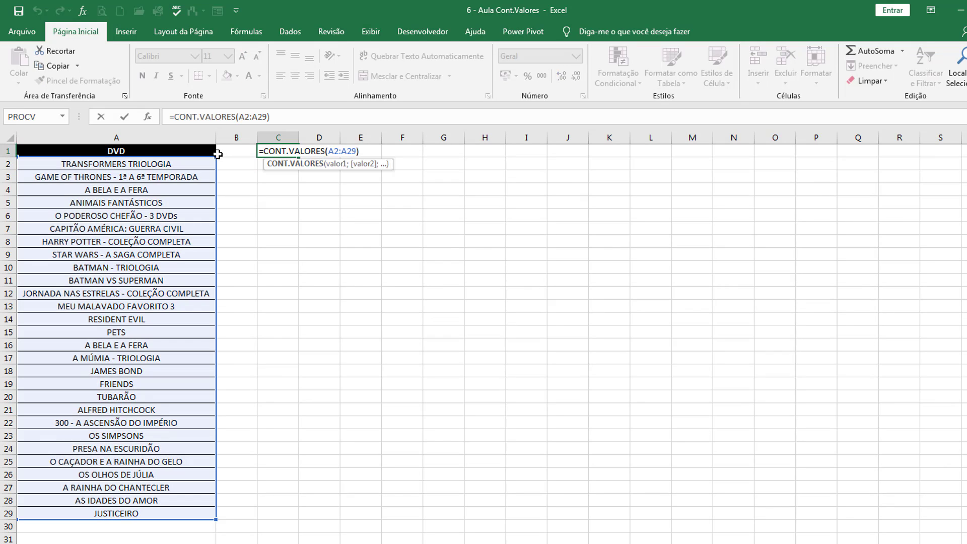
pyautogui.moveTo(218, 154); pyautogui.dragTo(217, 147)
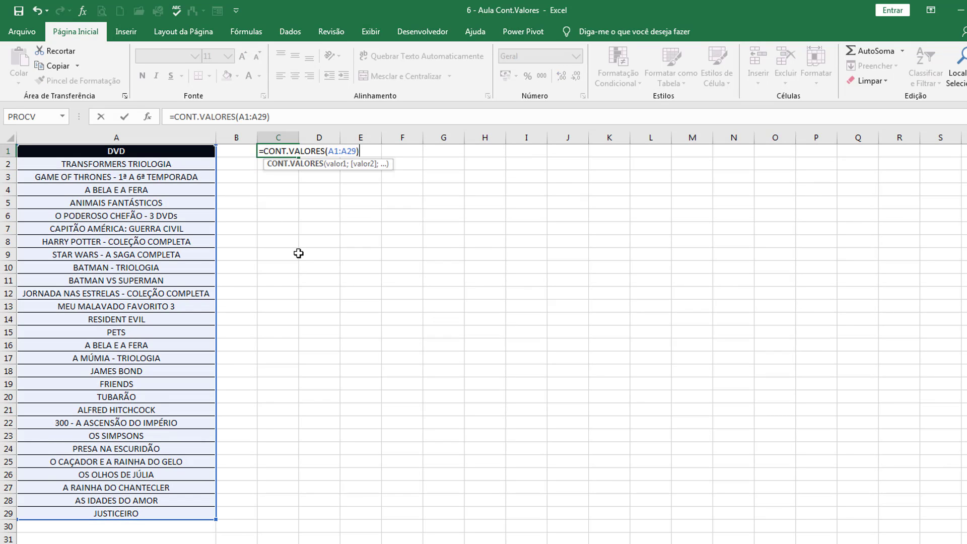
pyautogui.press('Return')
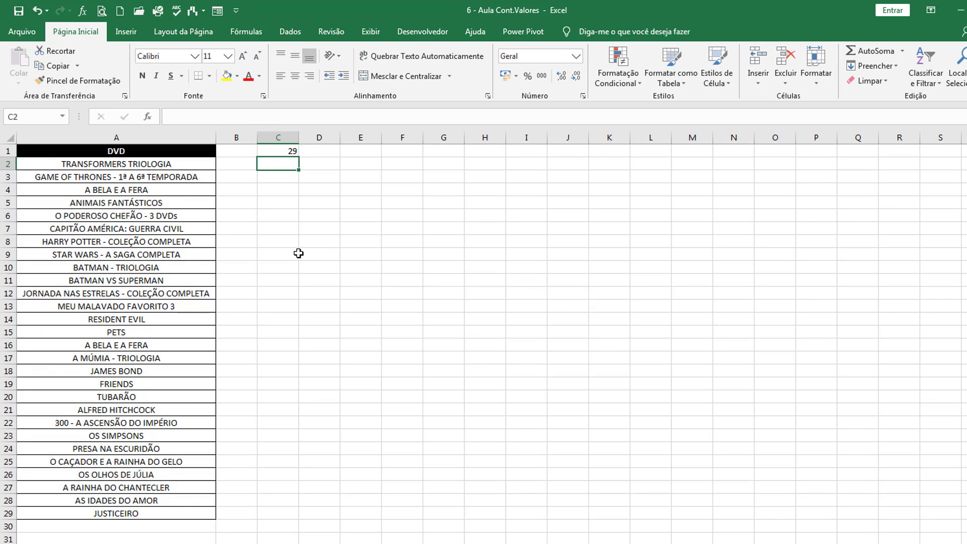
pyautogui.hotkey('ctrl', 'z')
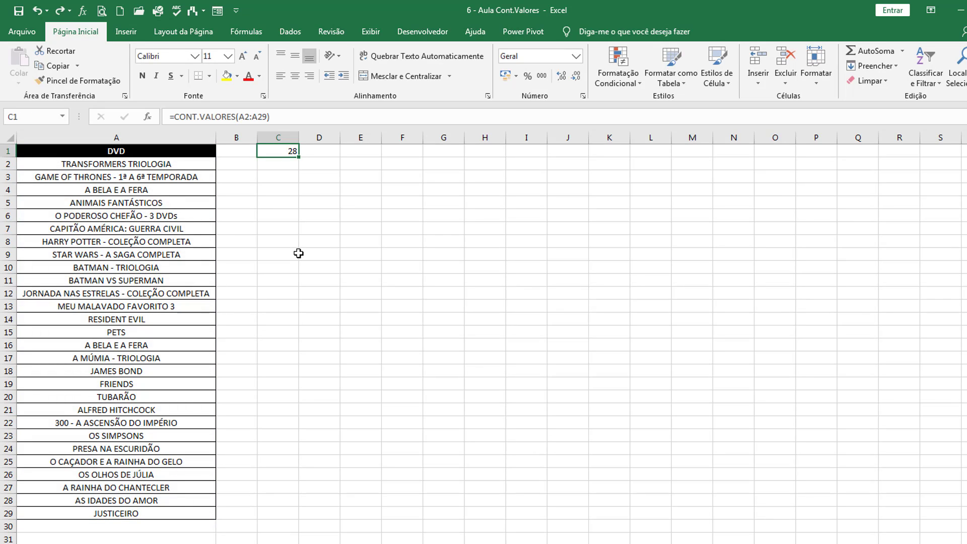
pyautogui.doubleClick(276, 151)
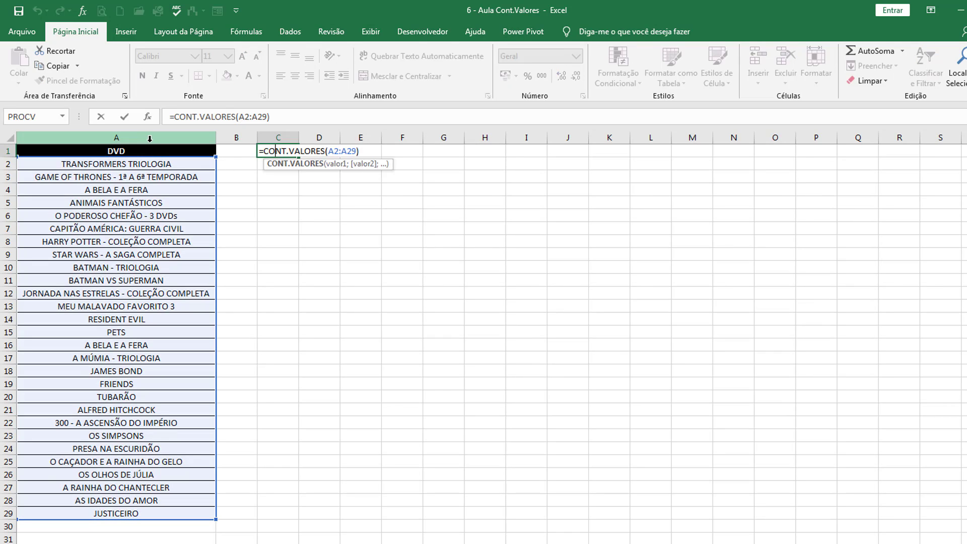
pyautogui.press('Escape')
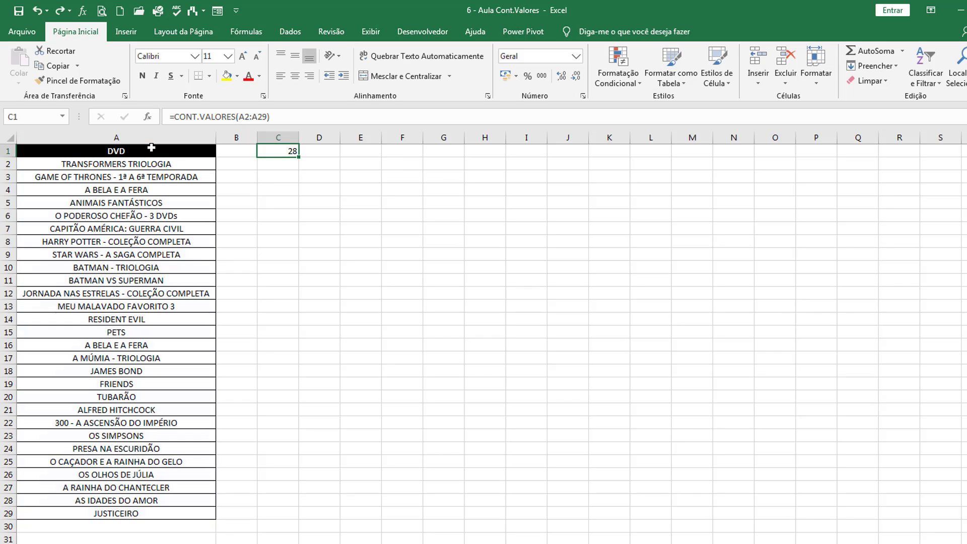
# Change the formula in C1 to =CONT.VALORES(A1:A29) so the DVD header is counted too
pyautogui.doubleClick(289, 151)
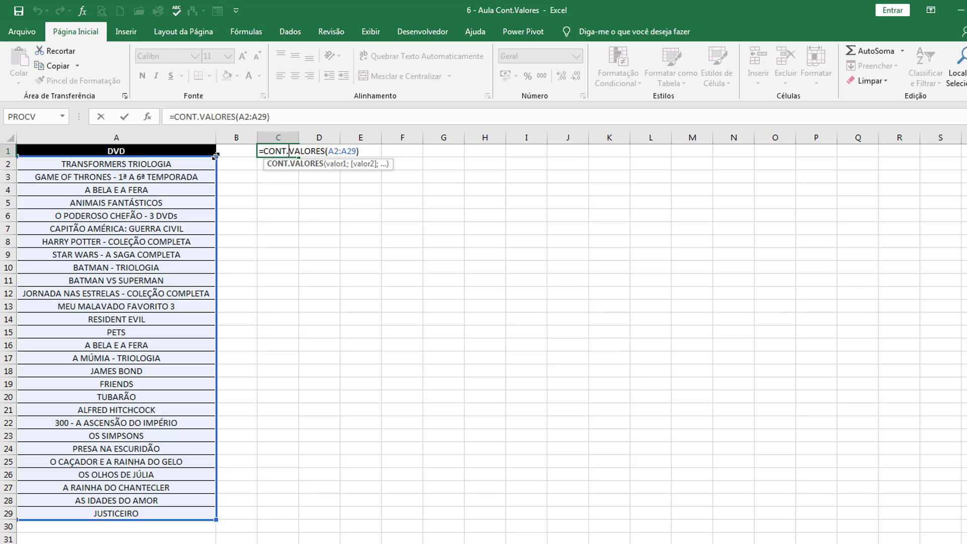
pyautogui.moveTo(217, 156); pyautogui.dragTo(216, 147)
pyautogui.press('Return')
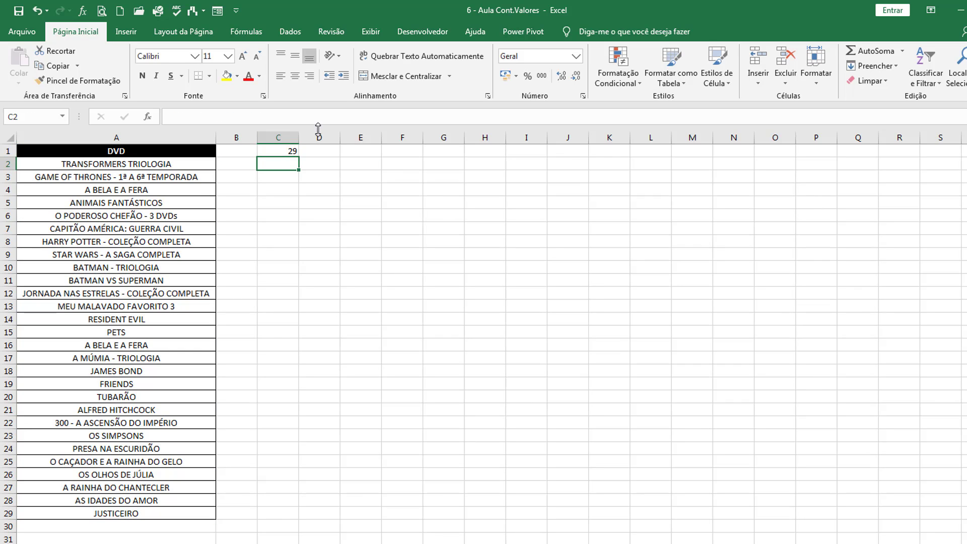